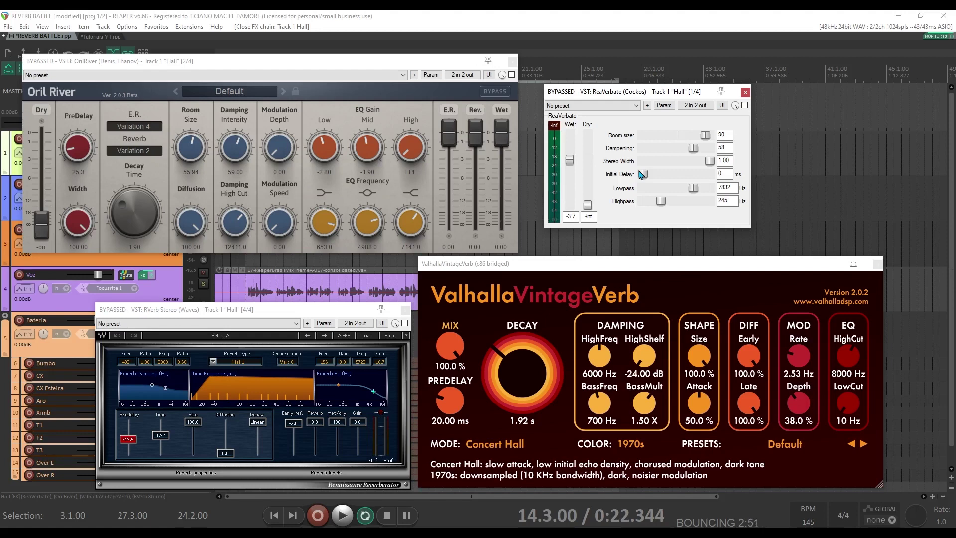
# - Close the floating ReaVerbate, OrilRiver, ValhallaVintageVerb and RVerb Stereo windows of the Hall track
pyautogui.click(745, 92)
pyautogui.click(511, 61)
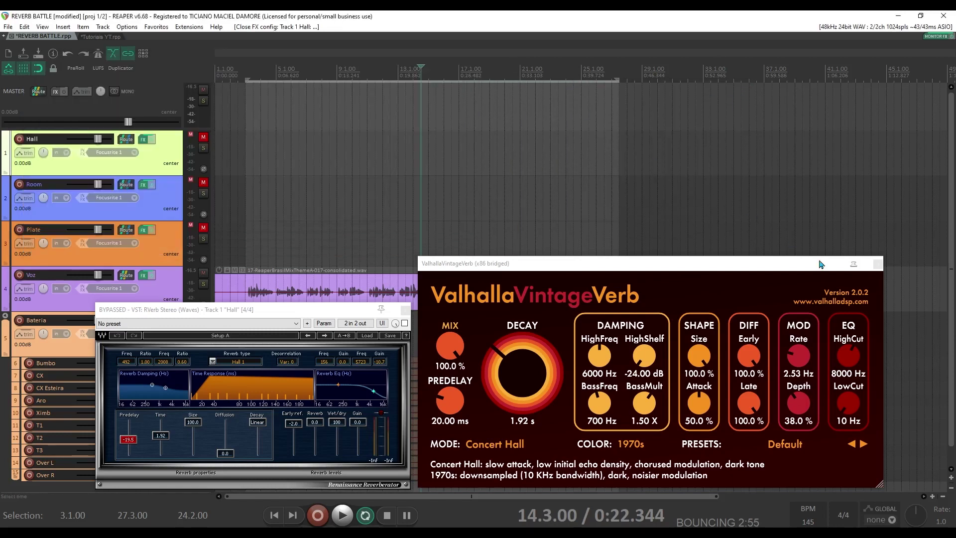
pyautogui.click(878, 264)
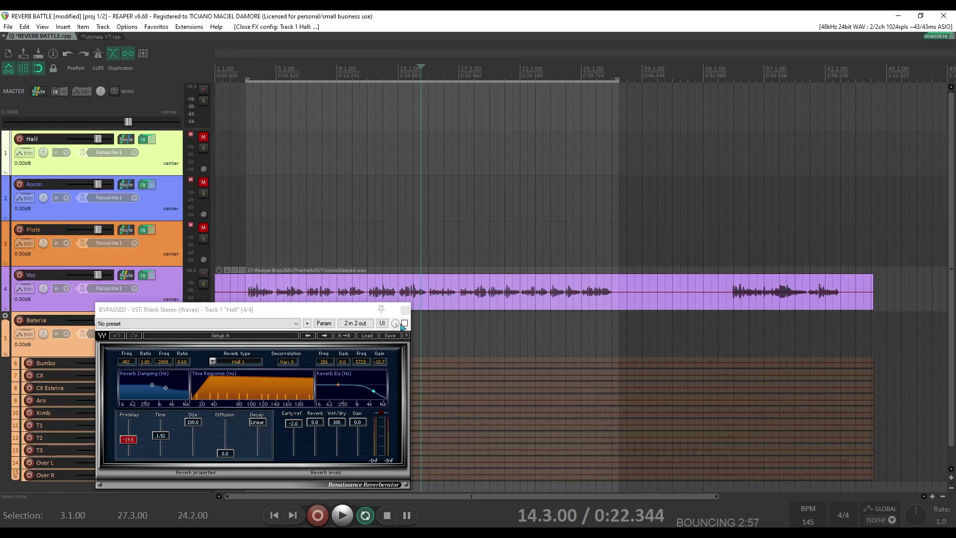
pyautogui.click(405, 309)
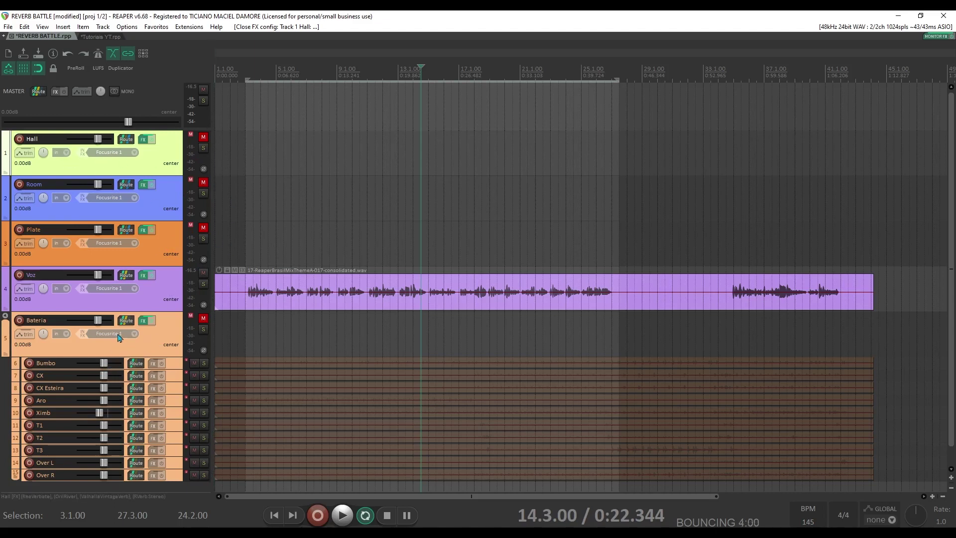
# - Select the Voz track and play the dry vocal from near the start of the time selection, with the reverb tracks muted
pyautogui.click(149, 341)
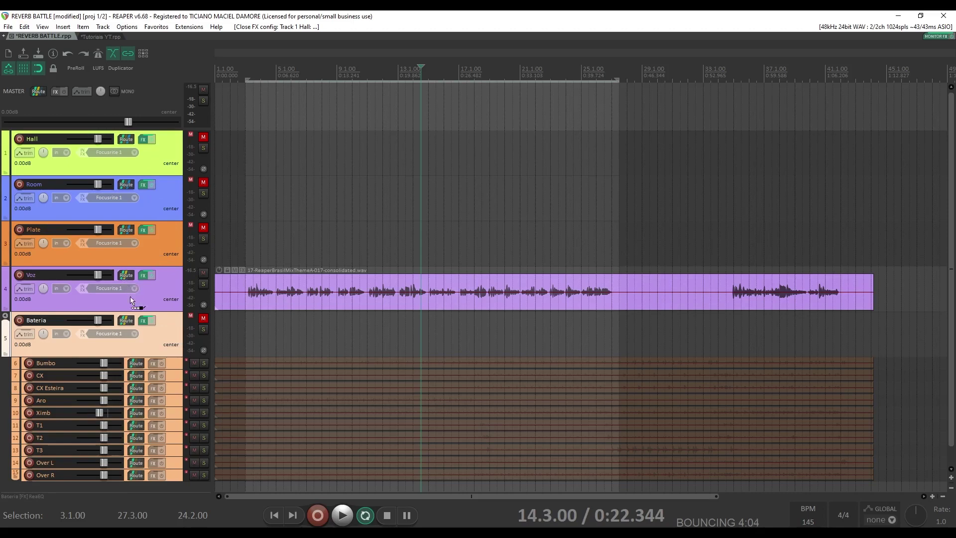
pyautogui.click(131, 320)
pyautogui.click(131, 275)
pyautogui.moveTo(131, 276); pyautogui.dragTo(156, 226)
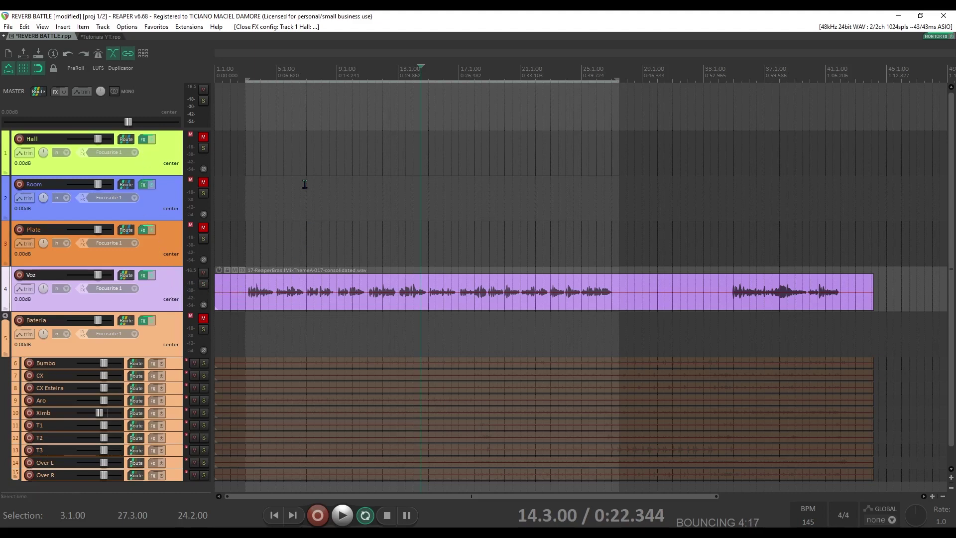
pyautogui.click(252, 76)
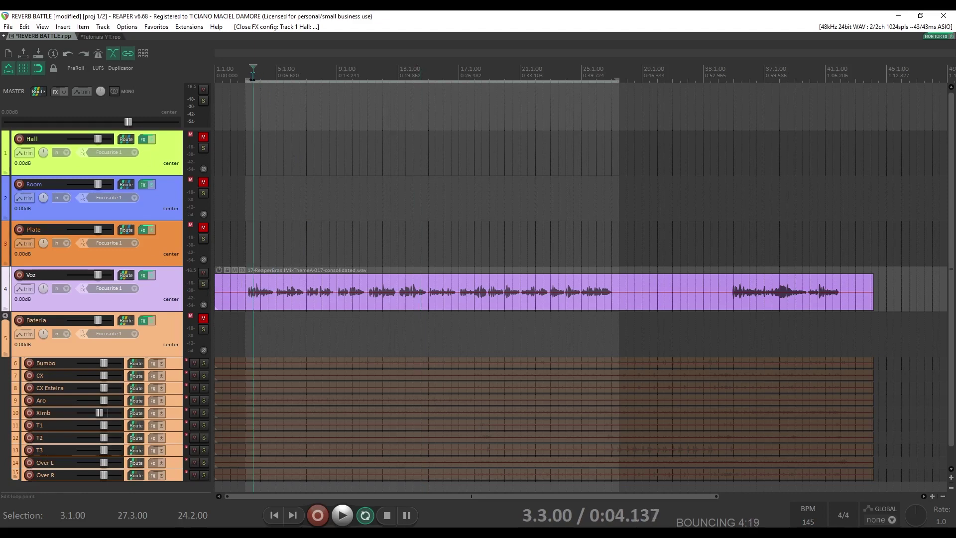
pyautogui.press('space')
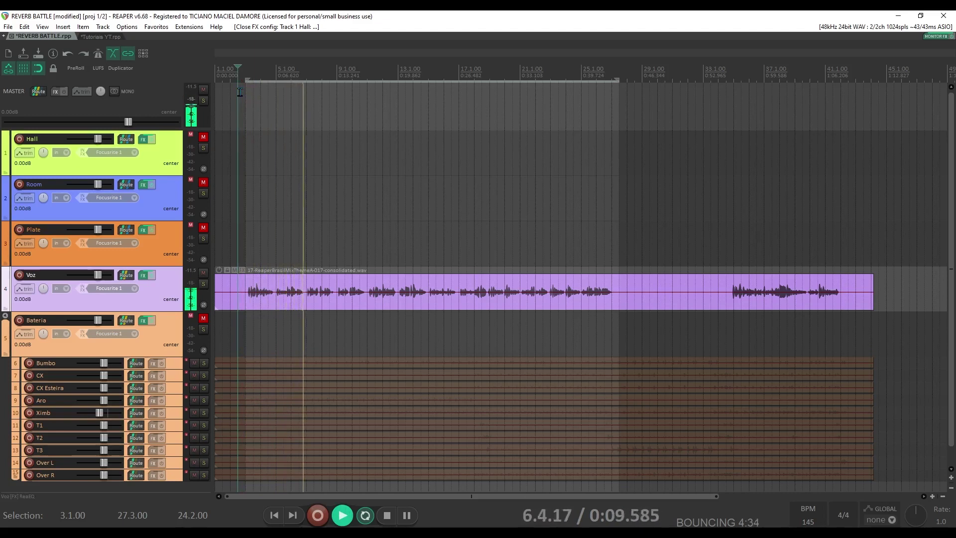
pyautogui.press('space')
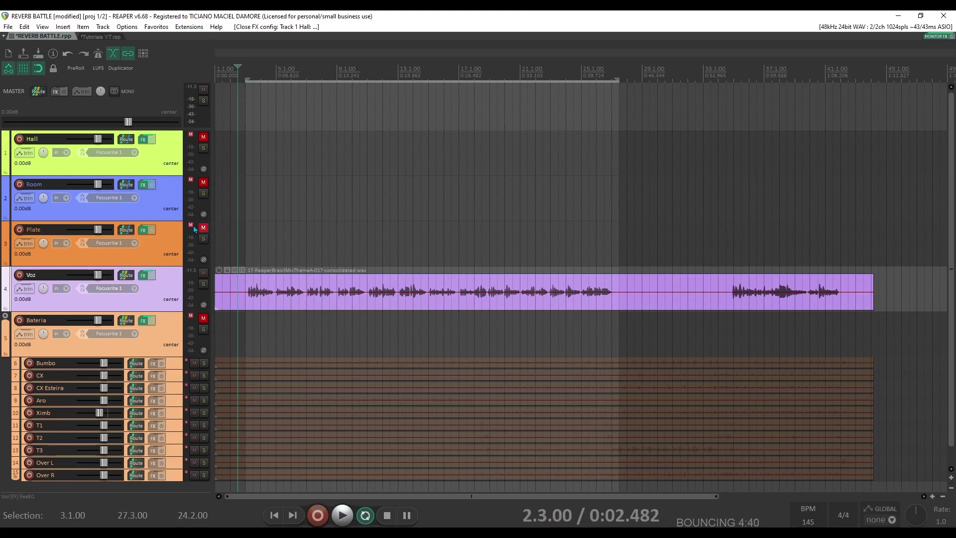
# - Open the Hall track's effects chain, enable only ReaVerbate, unmute Hall and audition the reverb on the vocal
pyautogui.click(143, 139)
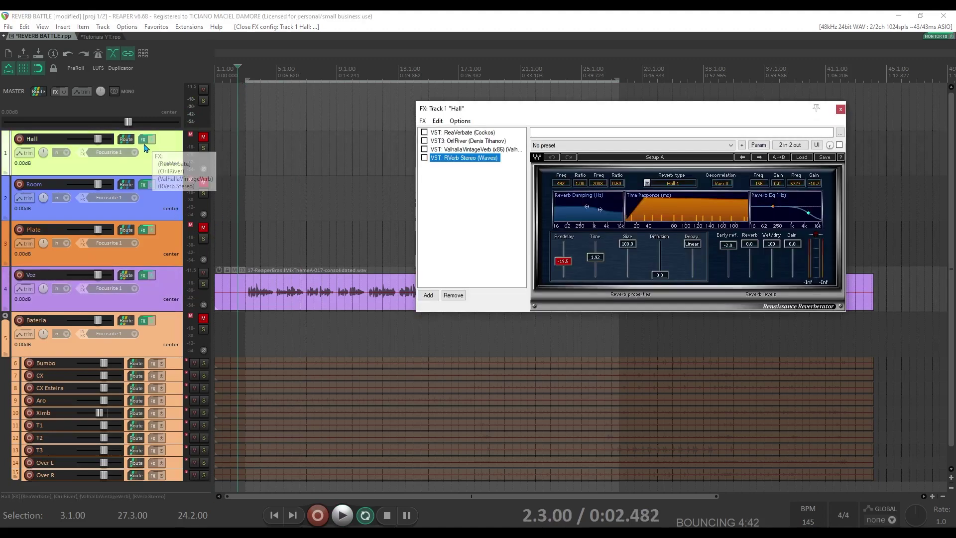
pyautogui.click(424, 132)
pyautogui.moveTo(472, 108); pyautogui.dragTo(353, 106)
pyautogui.click(342, 131)
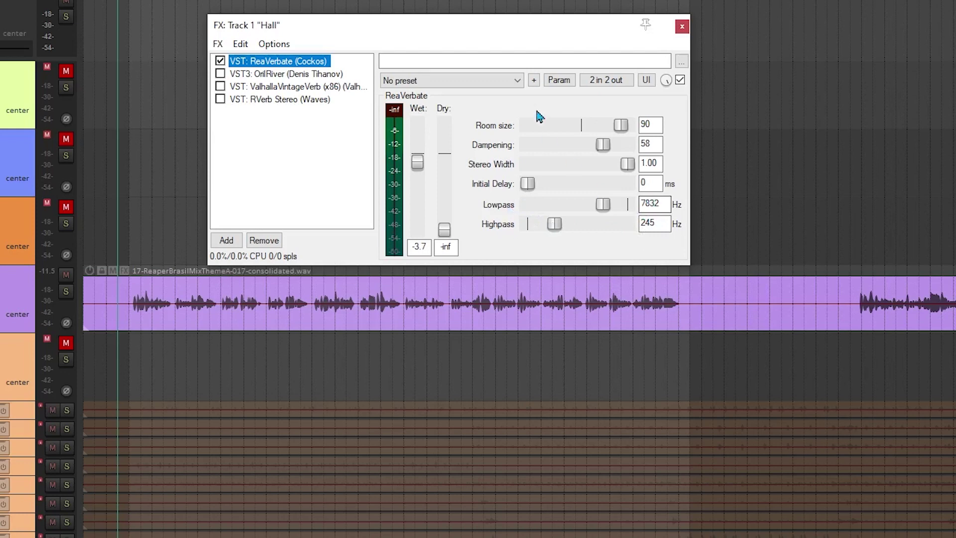
pyautogui.click(67, 70)
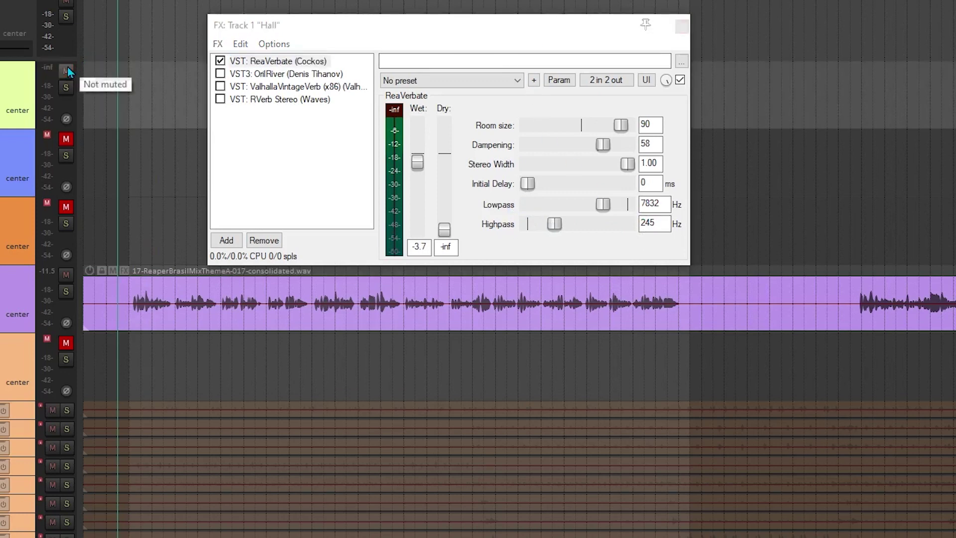
pyautogui.press('space')
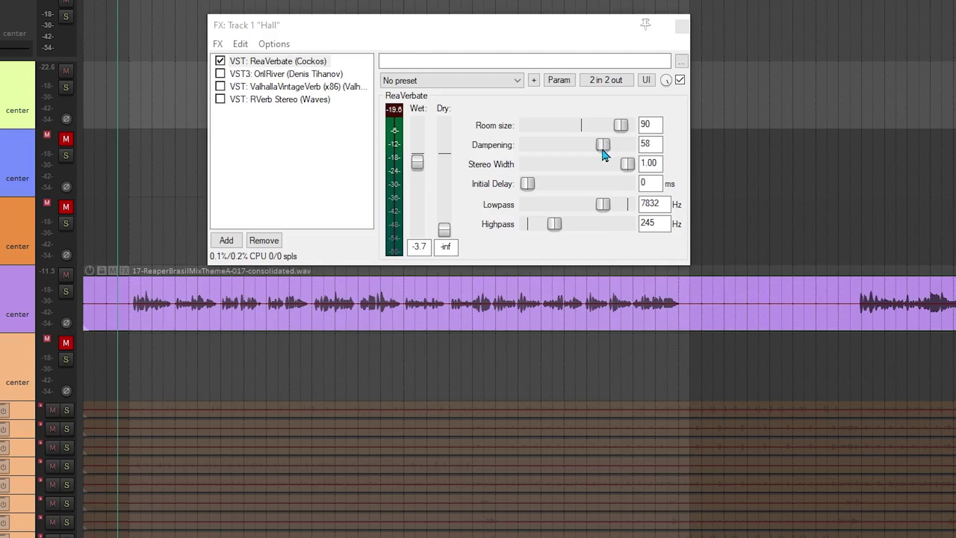
# - Bypass ReaVerbate, enable and show OrilRiver on the Hall track, and play the vocal from the start of the time selection
pyautogui.click(221, 61)
pyautogui.click(248, 76)
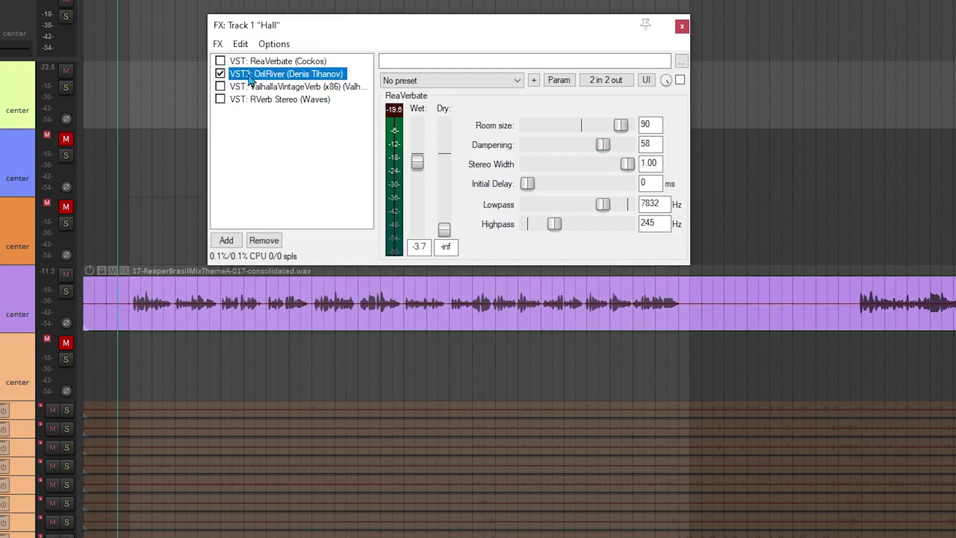
pyautogui.moveTo(480, 29); pyautogui.dragTo(273, 1)
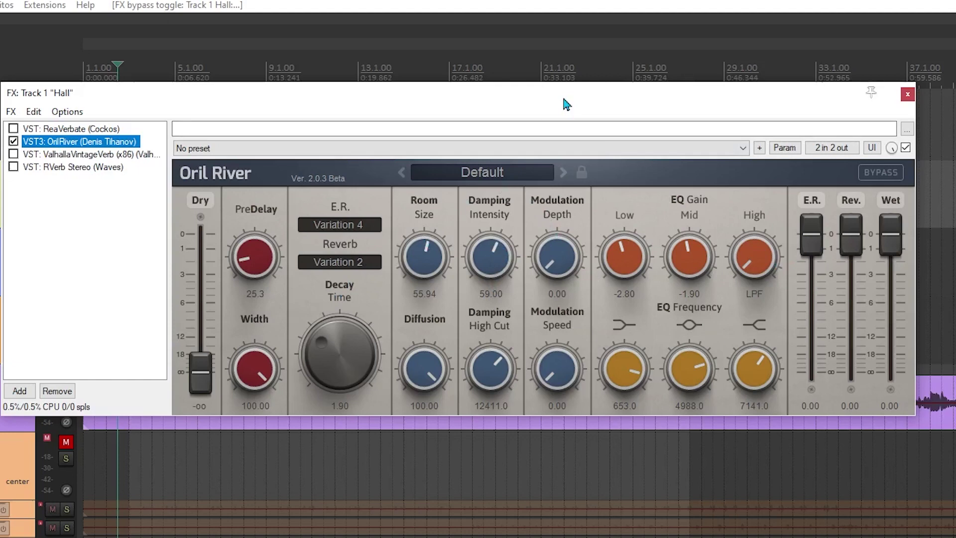
pyautogui.click(127, 454)
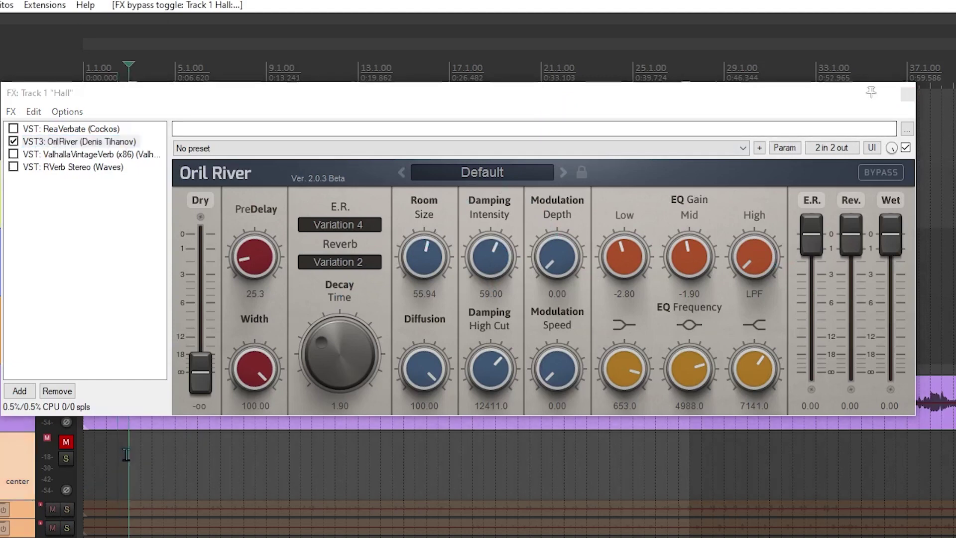
pyautogui.press('space')
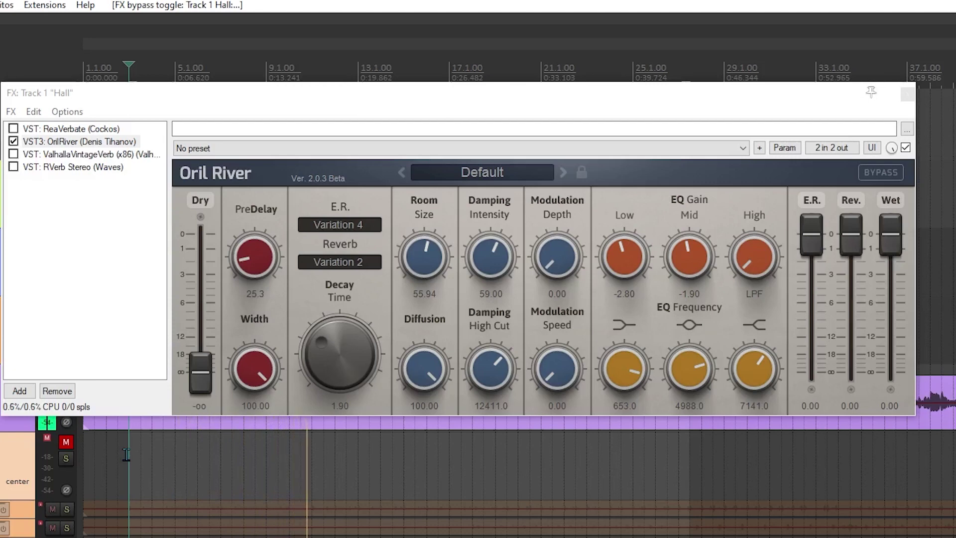
pyautogui.press('space')
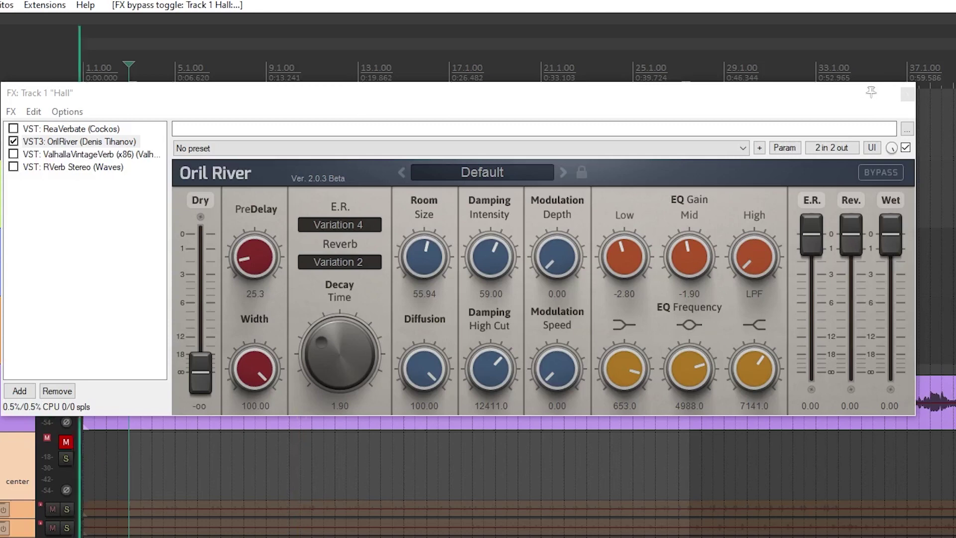
# - Bypass OrilRiver, enable and show ValhallaVintageVerb on the Hall track, and audition it with the vocal
pyautogui.click(14, 141)
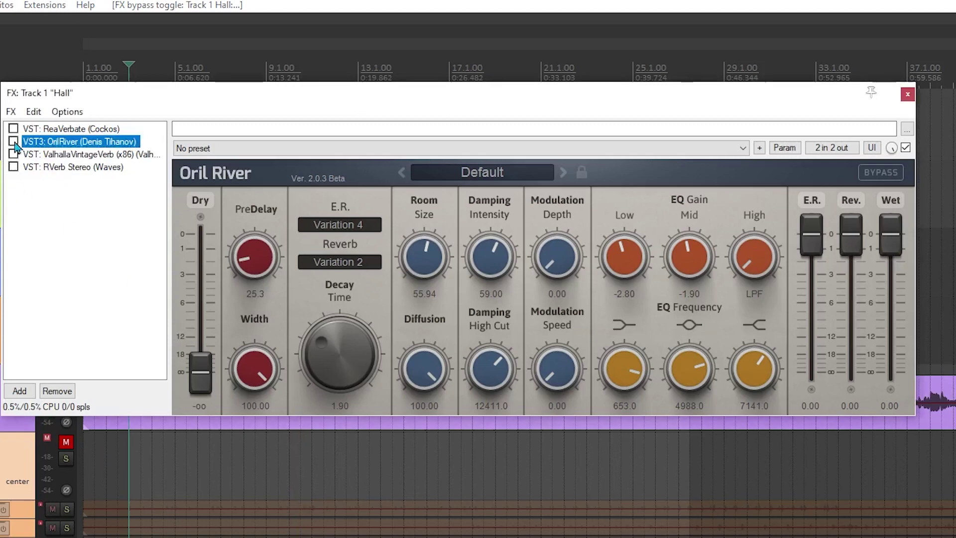
pyautogui.click(14, 154)
pyautogui.click(70, 156)
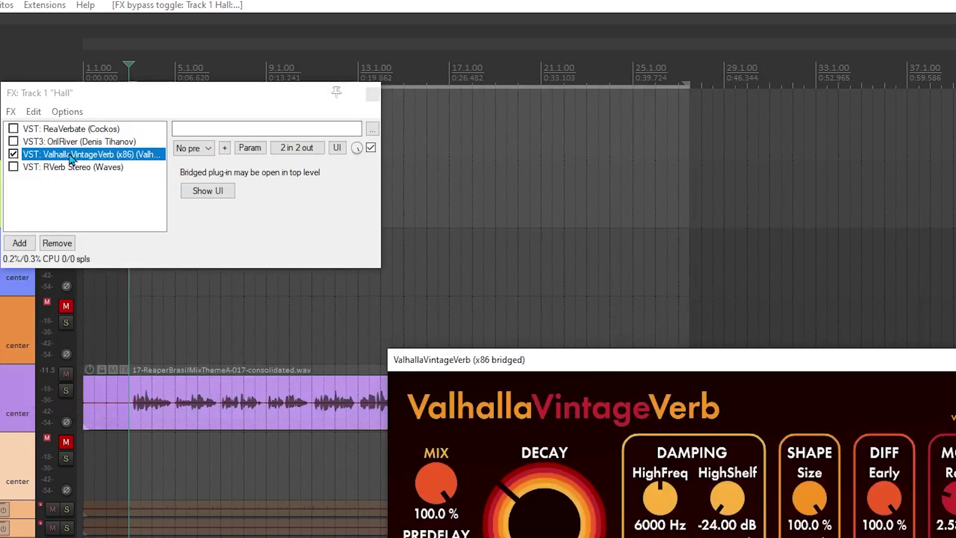
pyautogui.moveTo(729, 370); pyautogui.dragTo(466, 143)
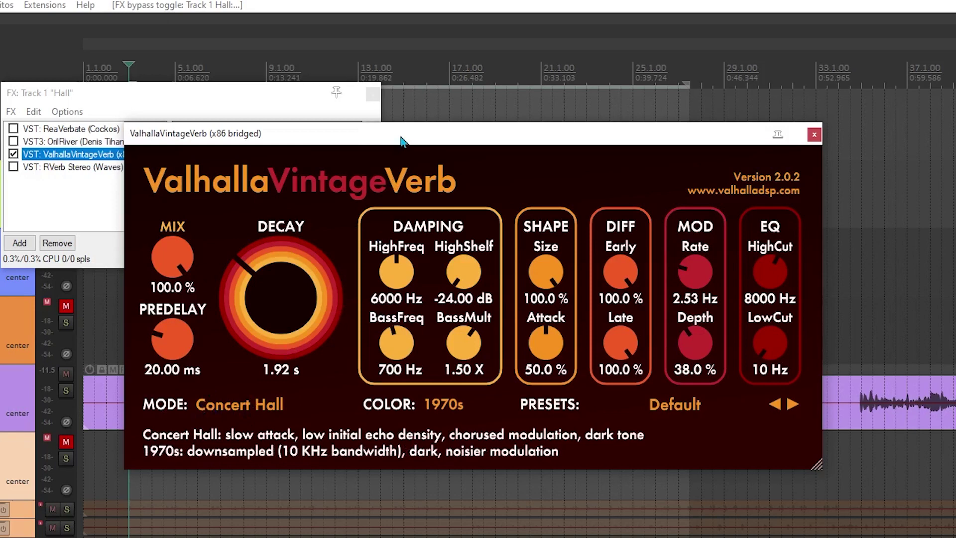
pyautogui.press('space')
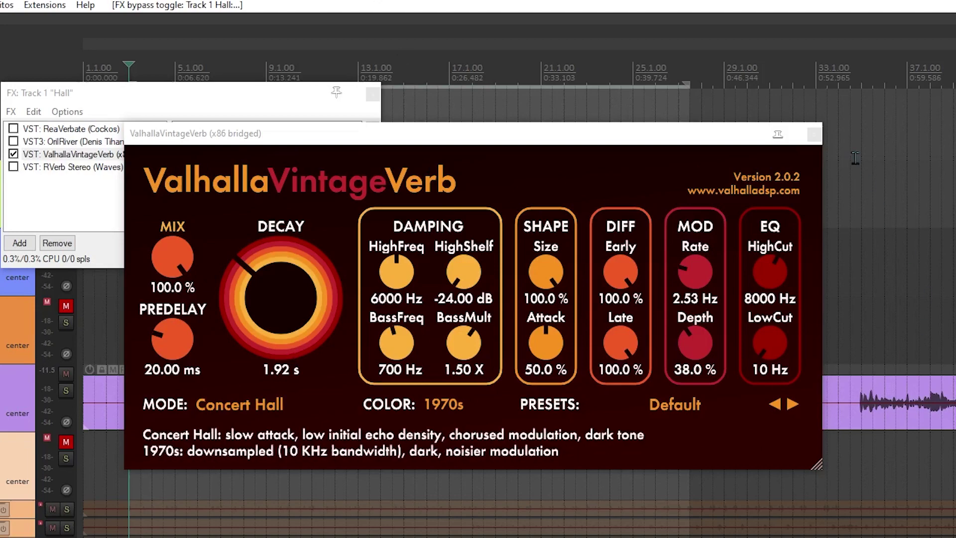
# - Close the ValhallaVintageVerb window and bypass that plug-in, enable RVerb Stereo in its place, and audition it with the vocal
pyautogui.click(814, 135)
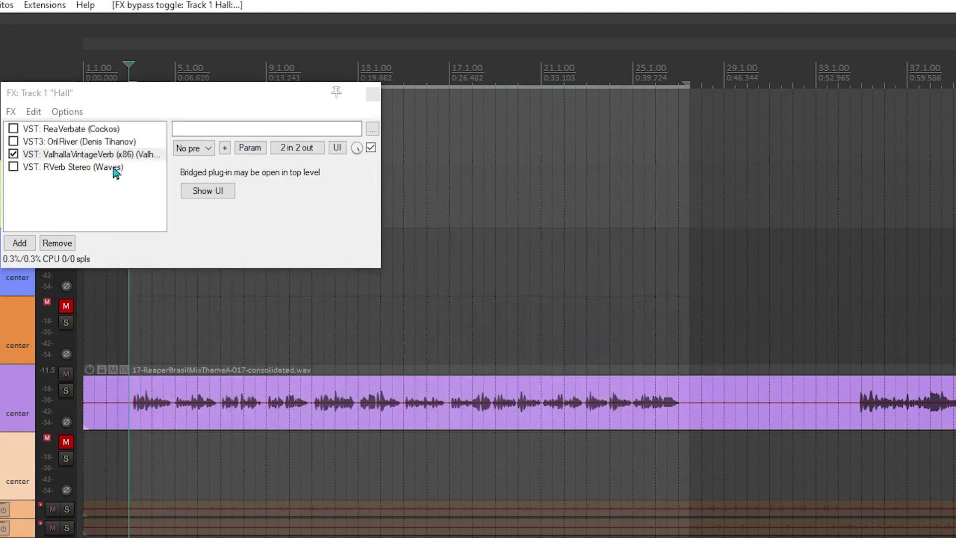
pyautogui.click(13, 154)
pyautogui.click(46, 168)
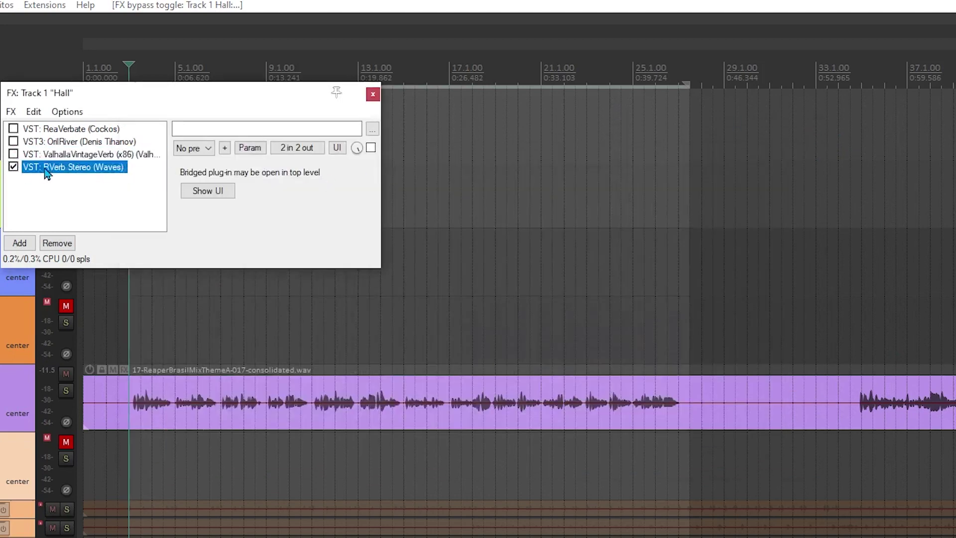
pyautogui.moveTo(425, 100); pyautogui.dragTo(463, 168)
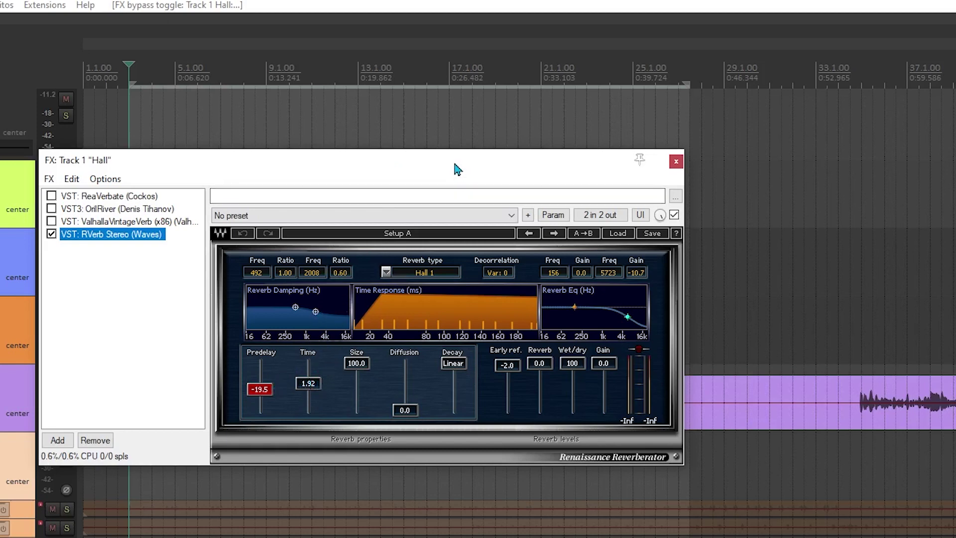
pyautogui.press('space')
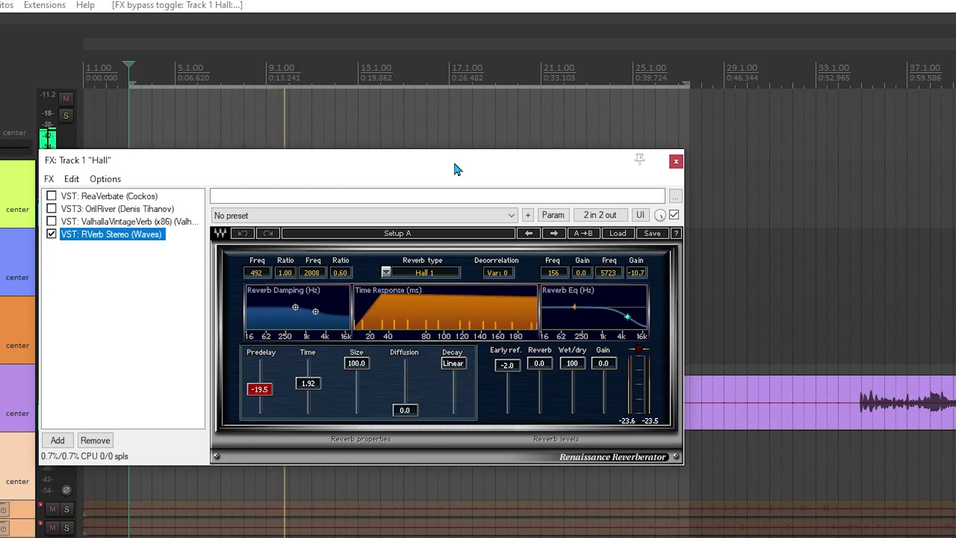
pyautogui.press('space')
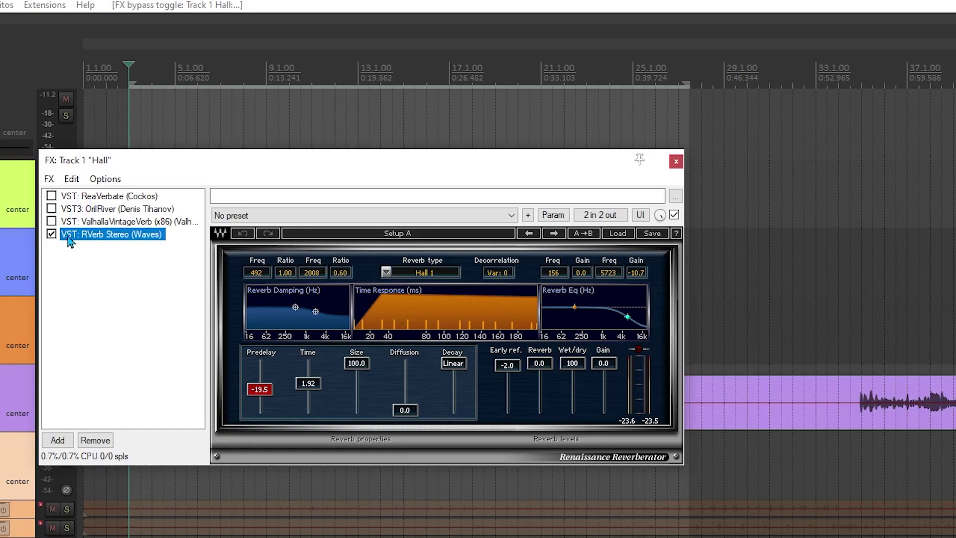
# - Compare ReaVerbate against OrilRiver by selecting both in the Hall chain and swapping their bypass states during playback
pyautogui.click(69, 196)
pyautogui.keyDown('shift'); pyautogui.click(86, 209); pyautogui.keyUp('shift')
pyautogui.press('space')
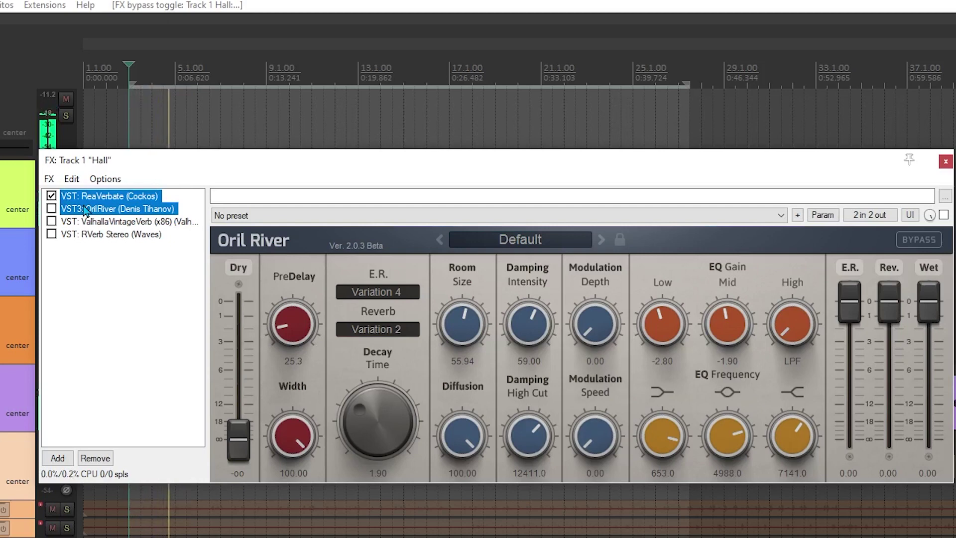
pyautogui.hotkey('ctrl', 'b')
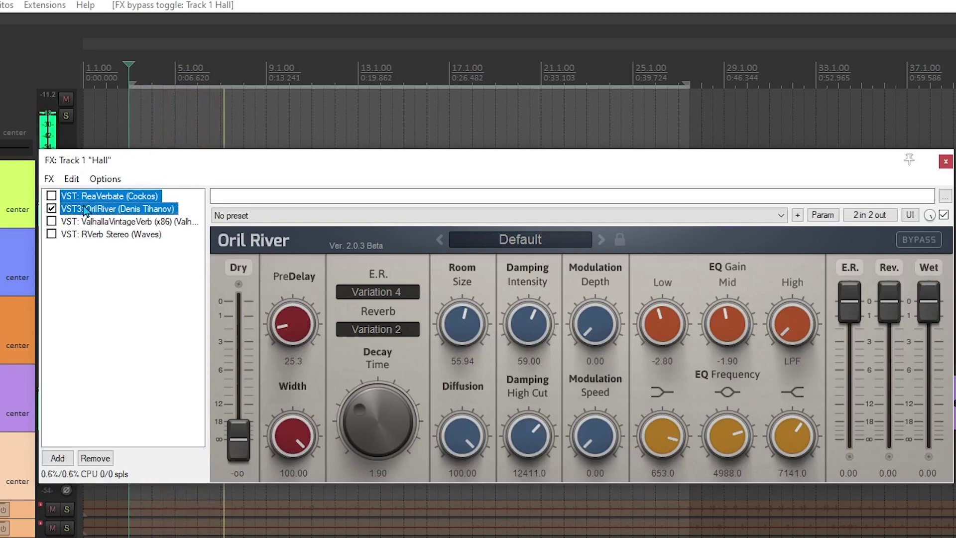
pyautogui.hotkey('ctrl', 'b')
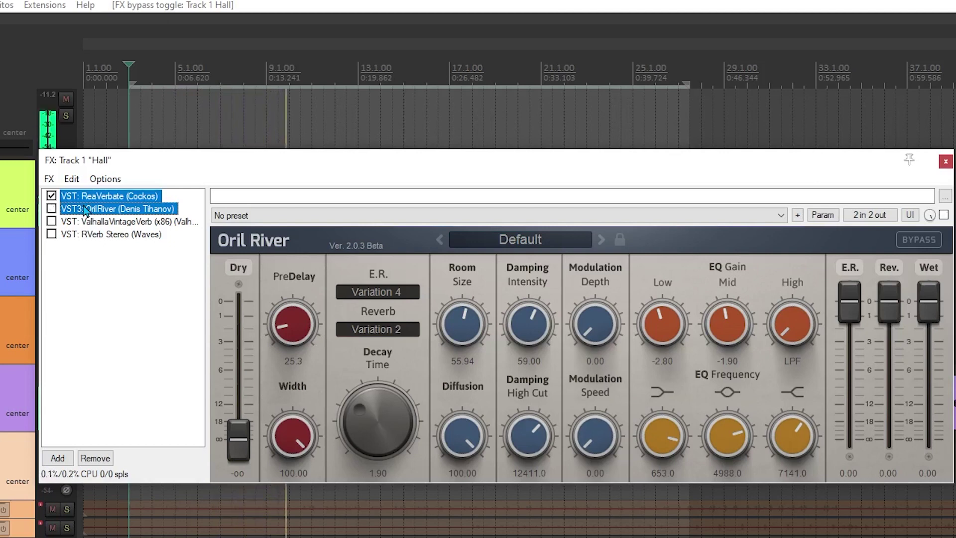
pyautogui.press('space')
pyautogui.hotkey('ctrl', 'b')
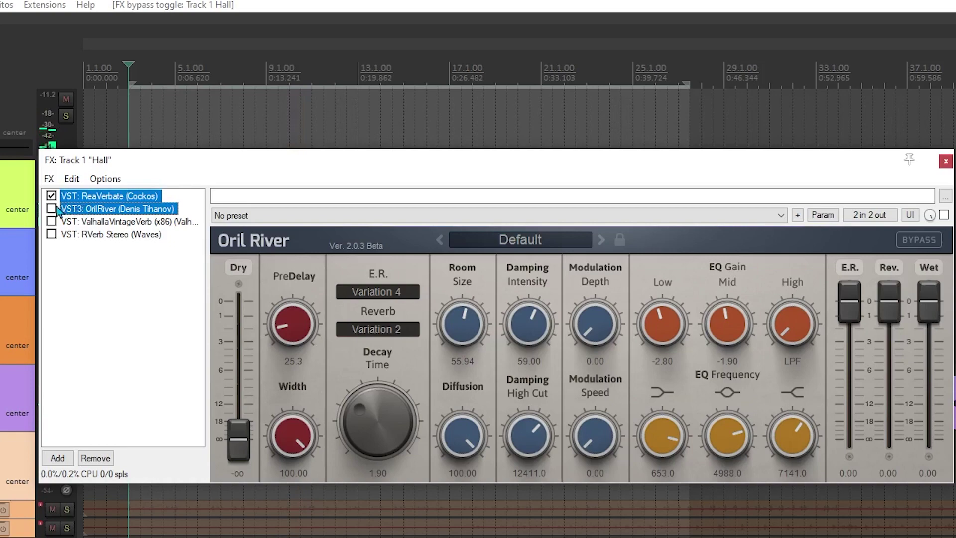
# - Compare OrilRiver against ValhallaVintageVerb by selecting both and swapping their bypass states while the vocal plays
pyautogui.click(51, 208)
pyautogui.keyDown('shift'); pyautogui.click(51, 222); pyautogui.keyUp('shift')
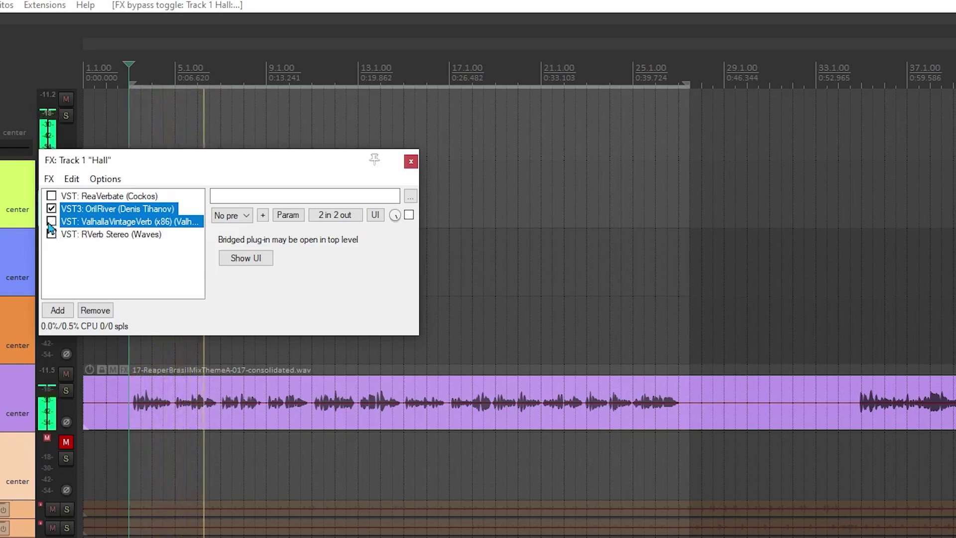
pyautogui.click(51, 223)
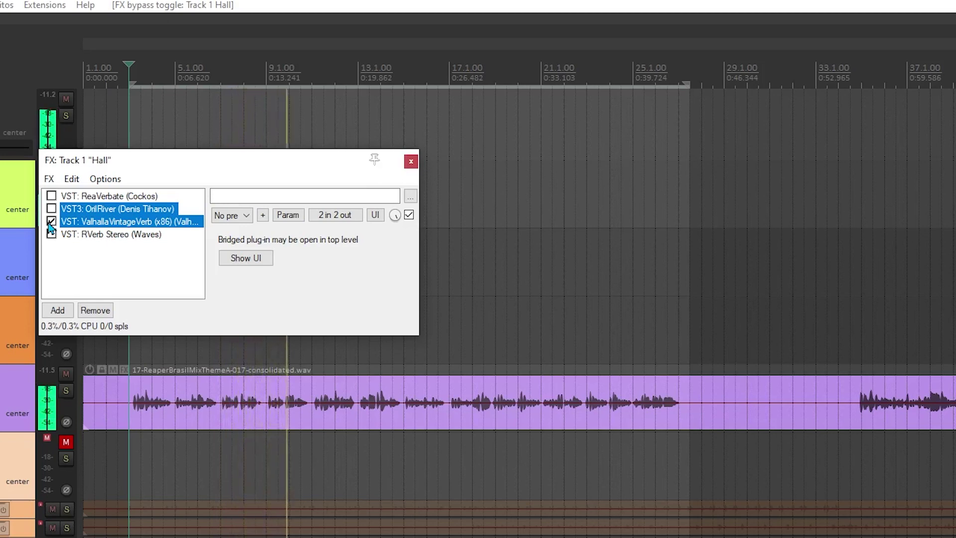
# - Audition RVerb Stereo in place of ValhallaVintageVerb, stop playback and leave all four Hall reverbs bypassed
pyautogui.click(52, 234)
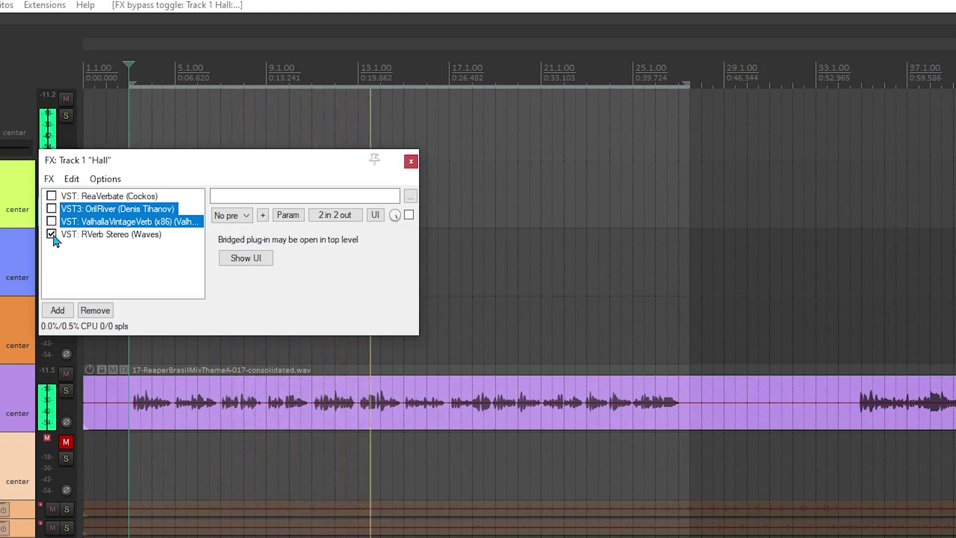
pyautogui.press('space')
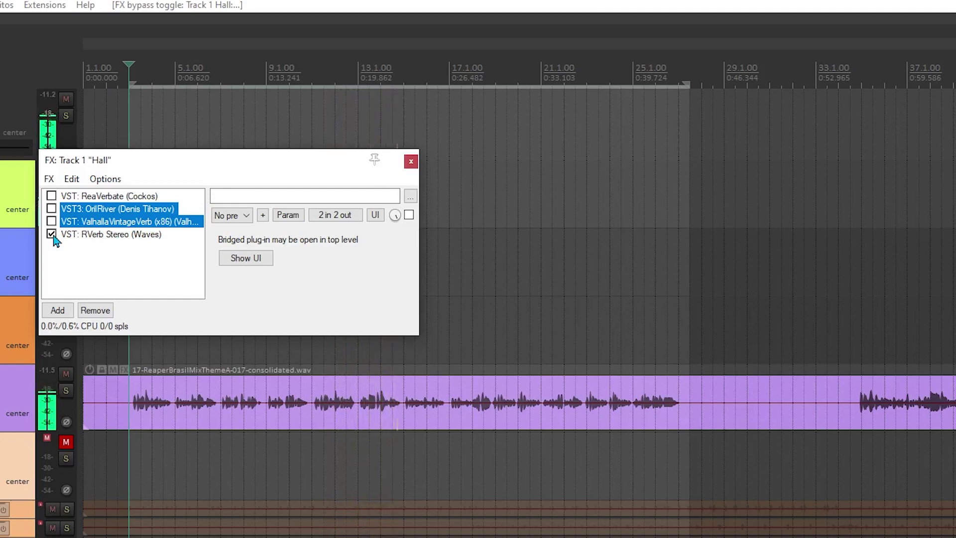
pyautogui.click(52, 234)
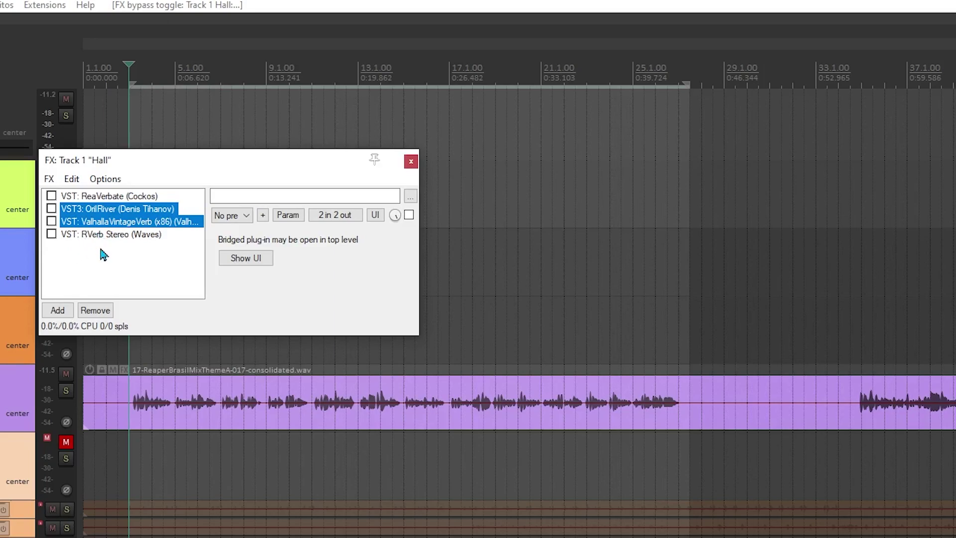
# - Review the settings of OrilRiver, ValhallaVintageVerb, RVerb Stereo and ReaVerbate in the Hall chain, ending on OrilRiver, and close the chain window
pyautogui.click(92, 210)
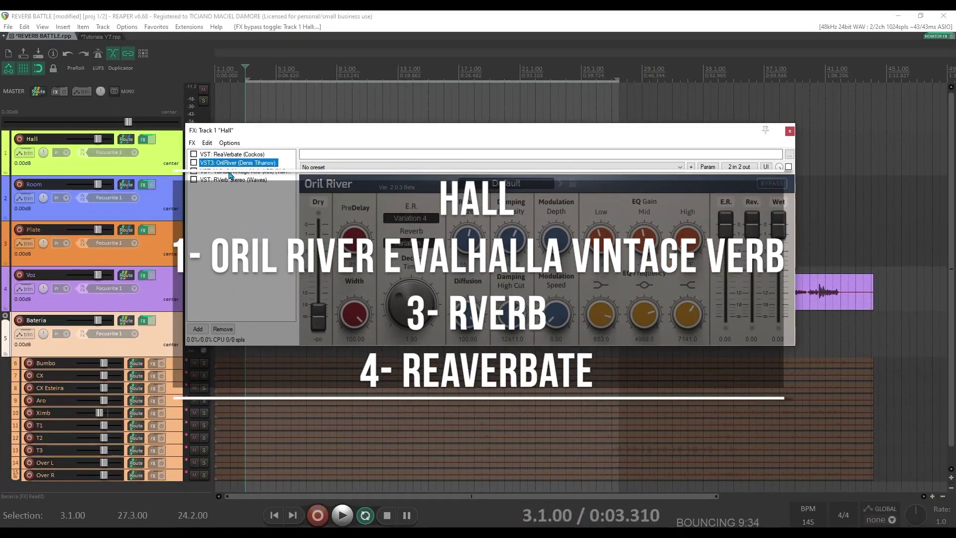
pyautogui.click(153, 203)
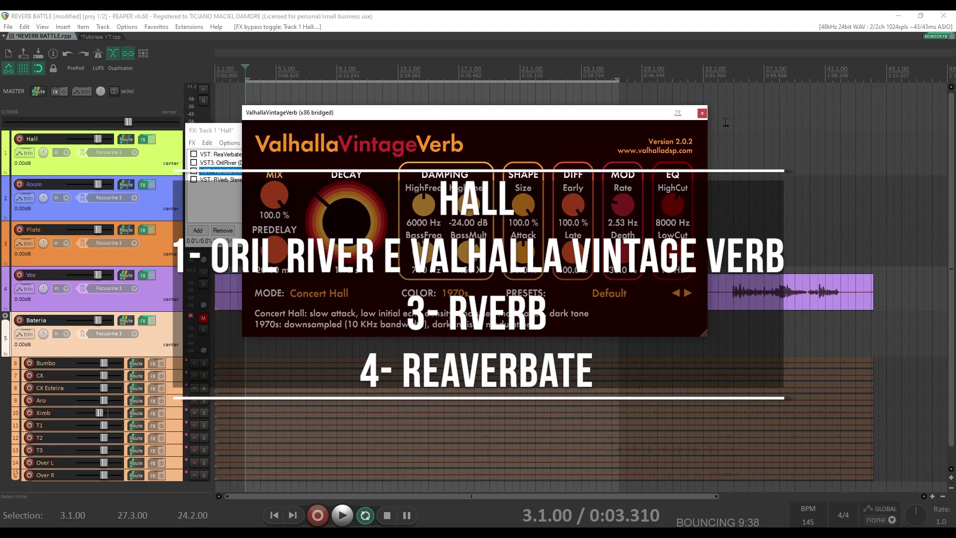
pyautogui.click(702, 113)
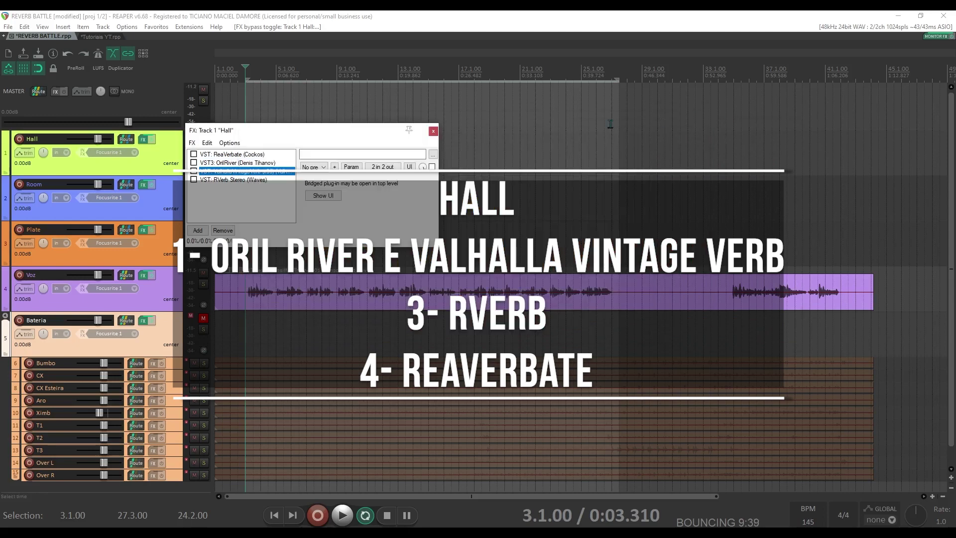
pyautogui.click(225, 181)
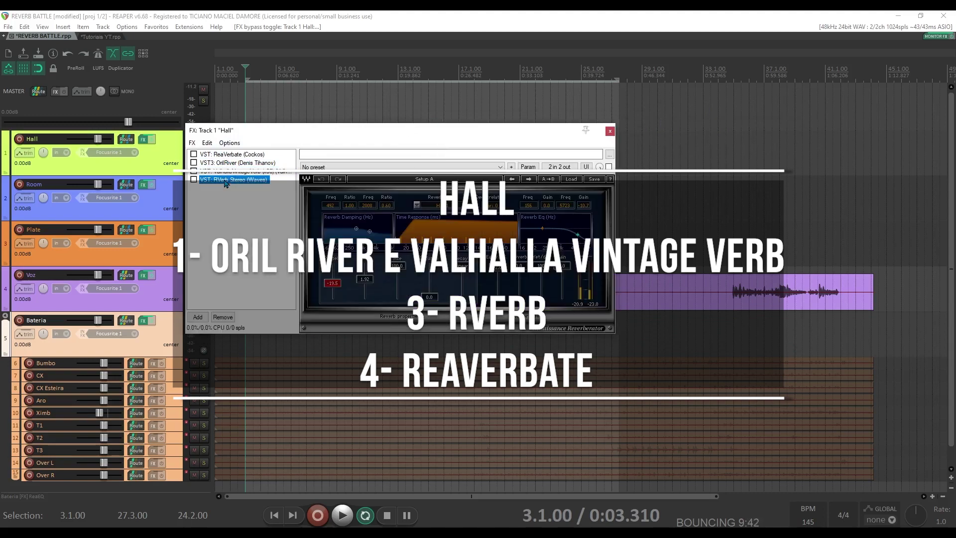
pyautogui.click(233, 155)
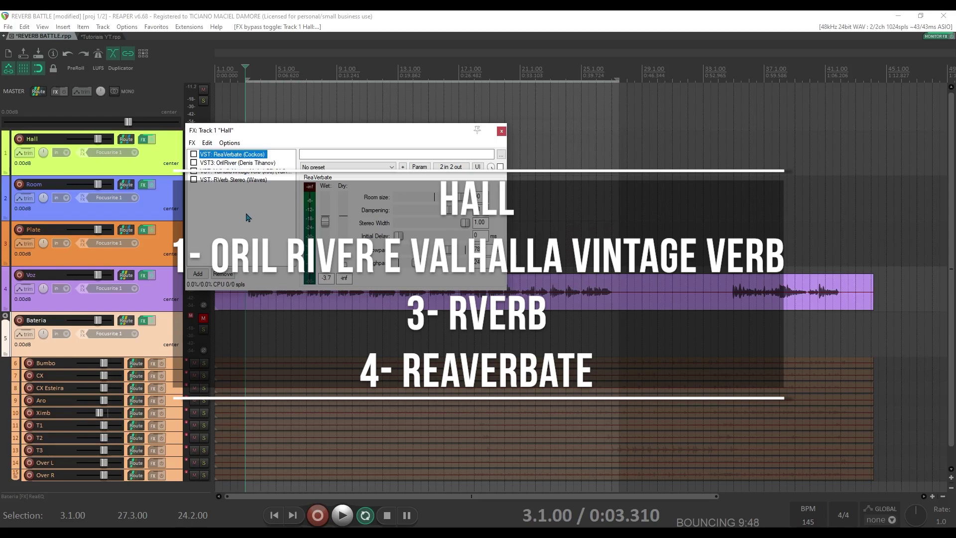
pyautogui.click(226, 164)
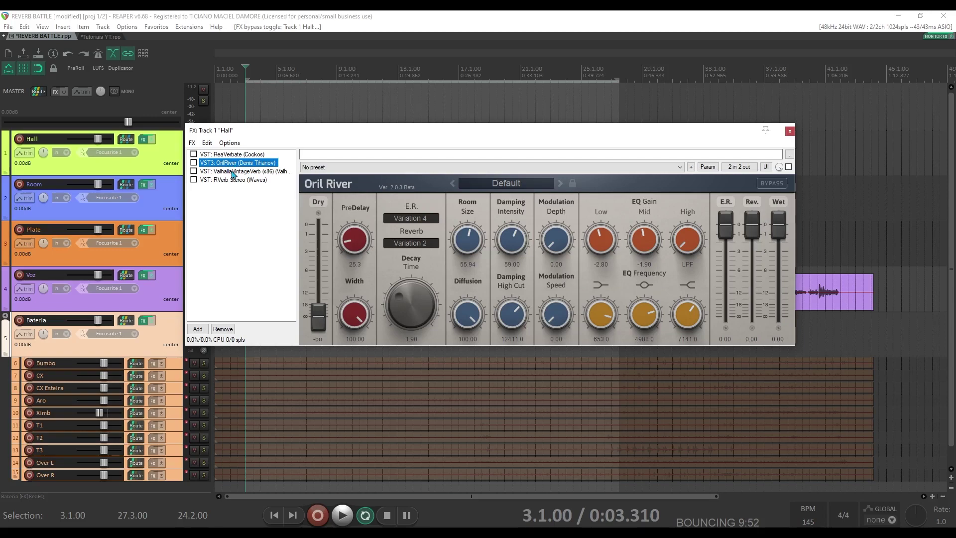
pyautogui.click(233, 171)
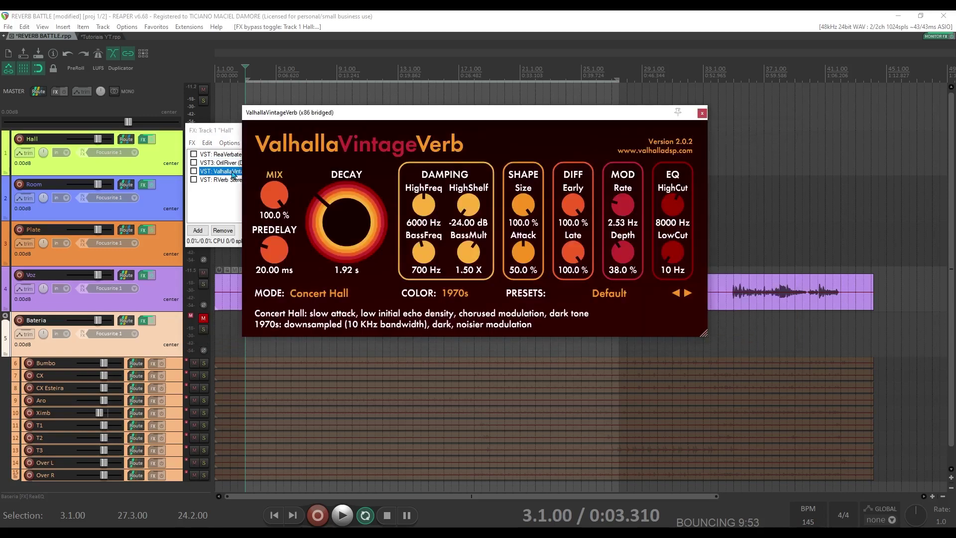
pyautogui.click(702, 114)
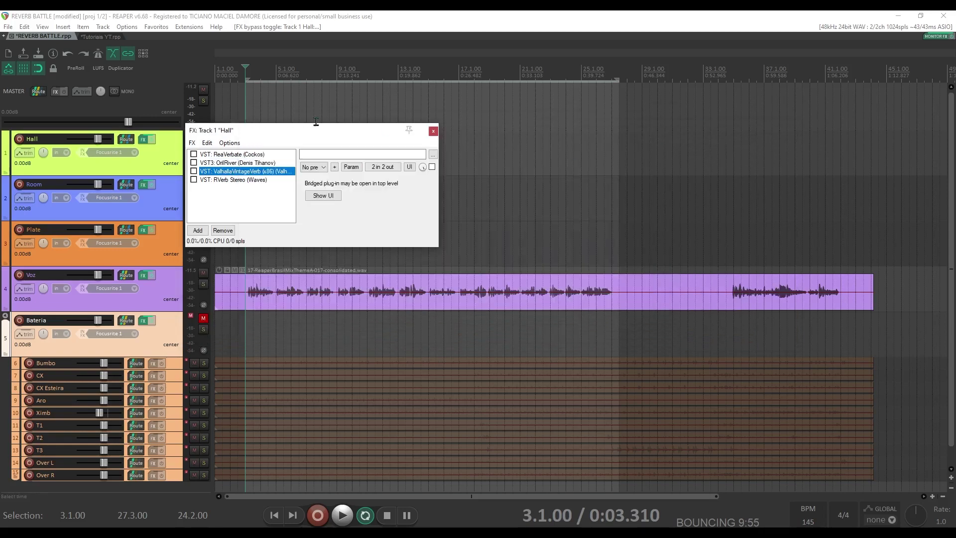
pyautogui.click(248, 163)
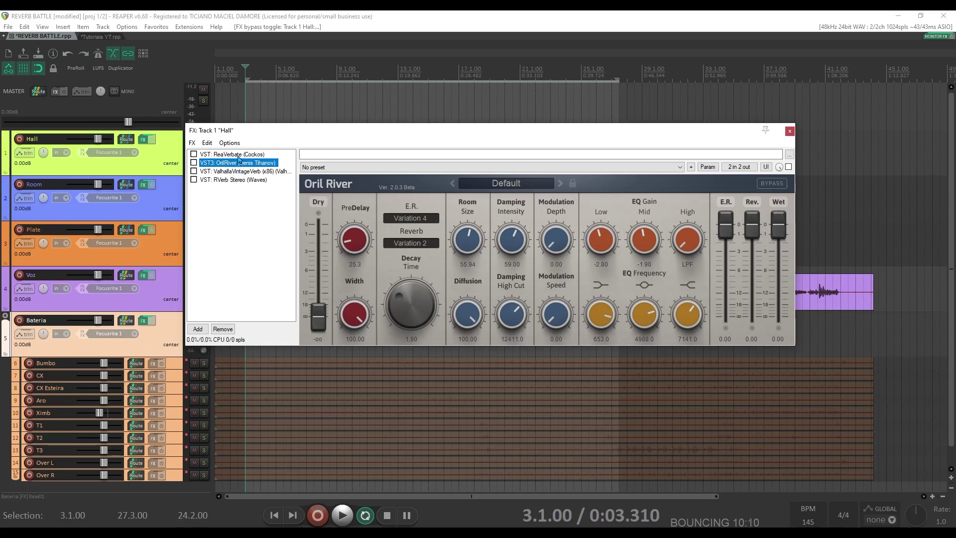
pyautogui.click(789, 132)
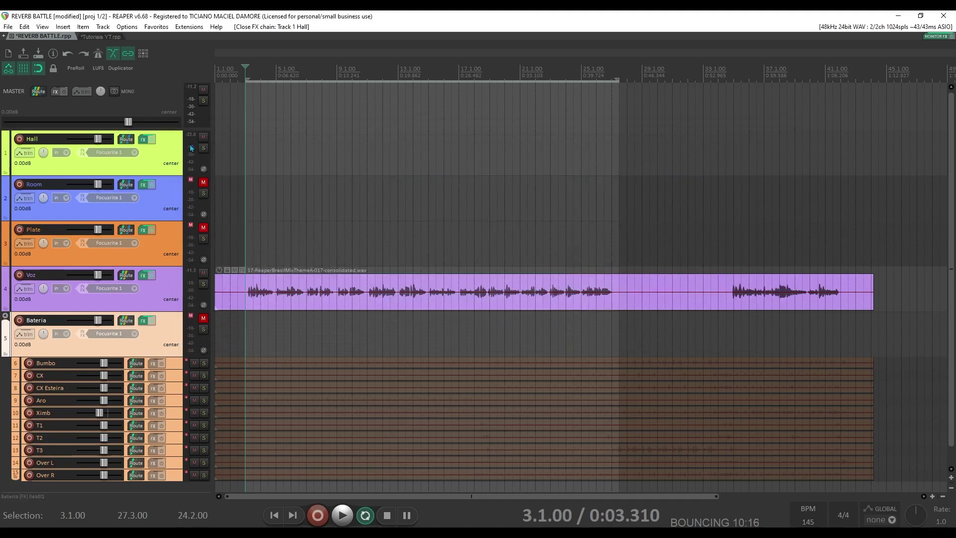
# - Mute the Hall and Voz tracks and unmute the Room and Bateria tracks
pyautogui.click(204, 137)
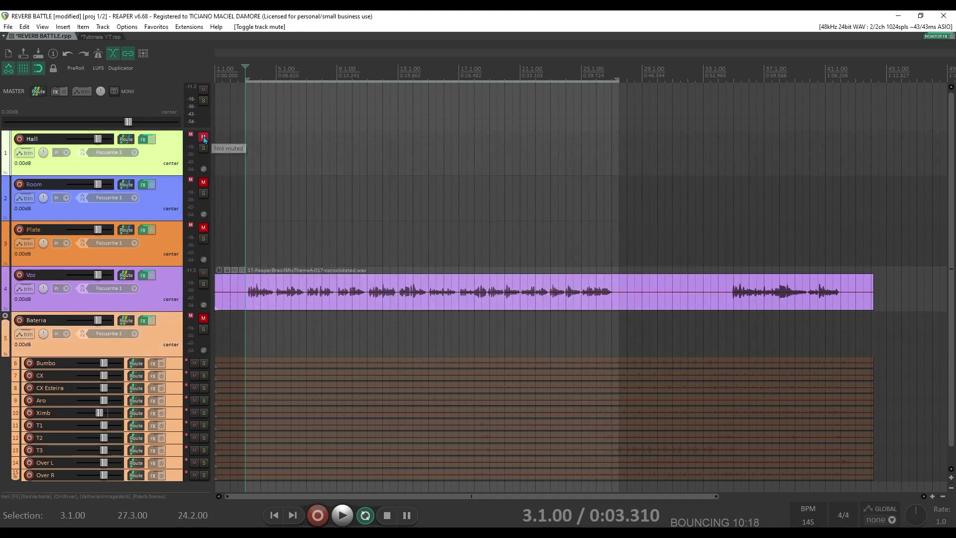
pyautogui.click(203, 183)
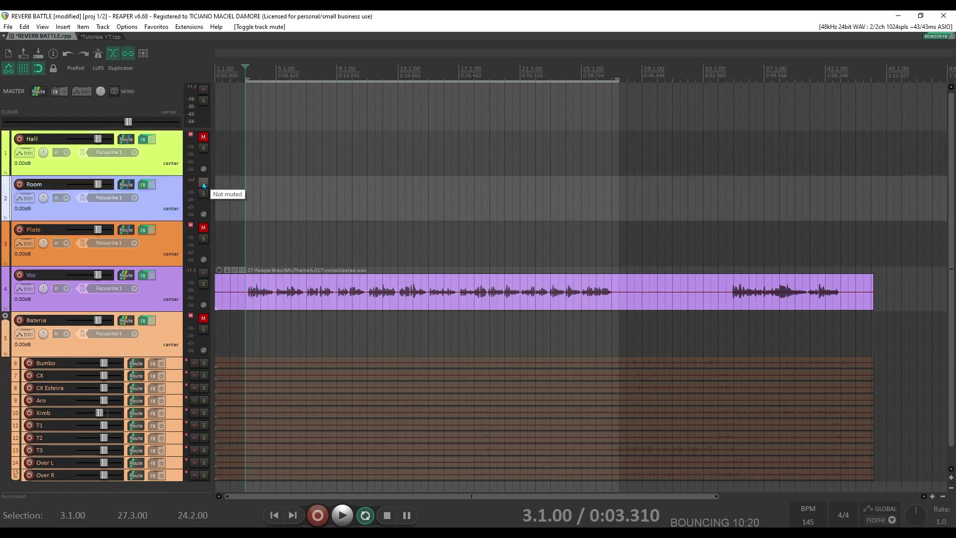
pyautogui.click(203, 272)
pyautogui.click(203, 318)
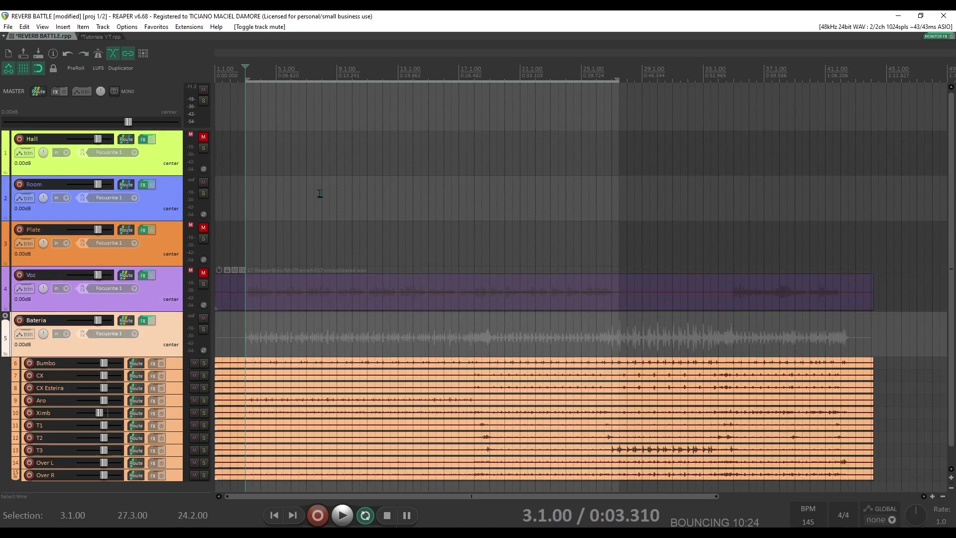
# - Open the Room track's effects chain and close the ValhallaVintageVerb window covering it
pyautogui.rightClick(147, 192)
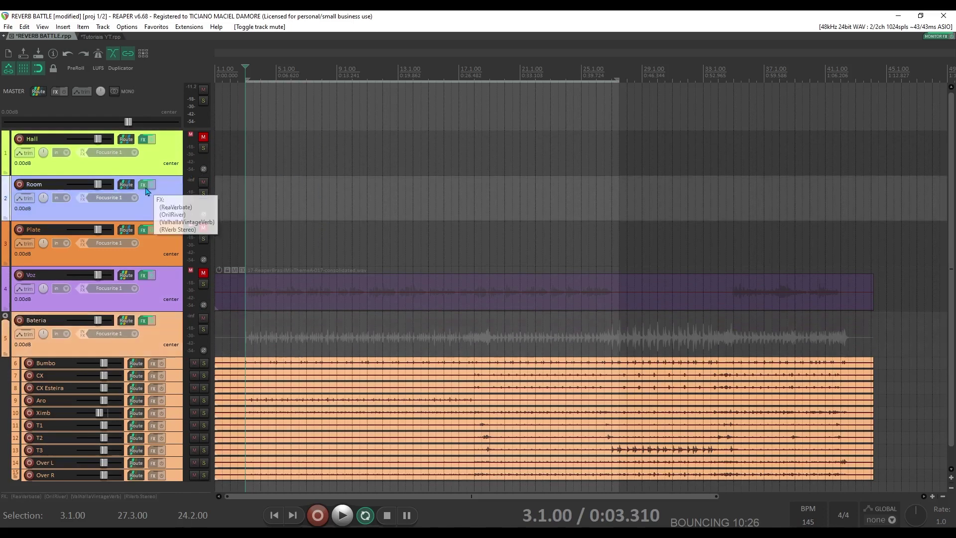
pyautogui.click(164, 200)
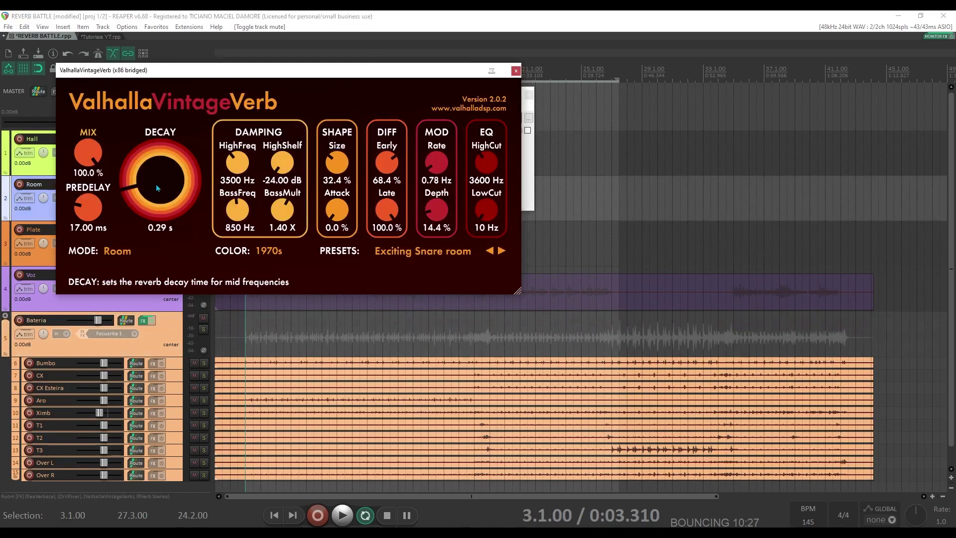
pyautogui.click(516, 71)
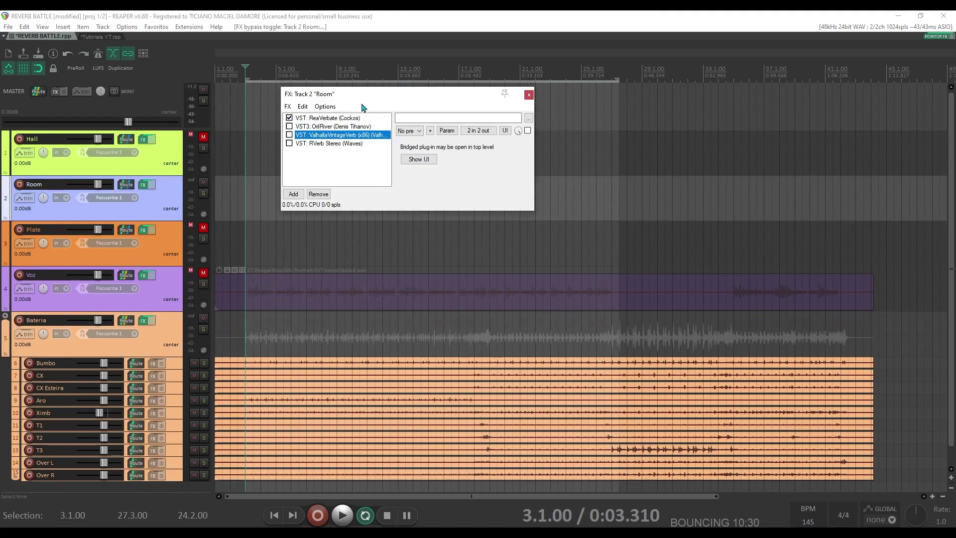
# - Audition the Room chain's ReaVerbate on the drums by bypassing and re-enabling it during playback, and stop playback
pyautogui.press('space')
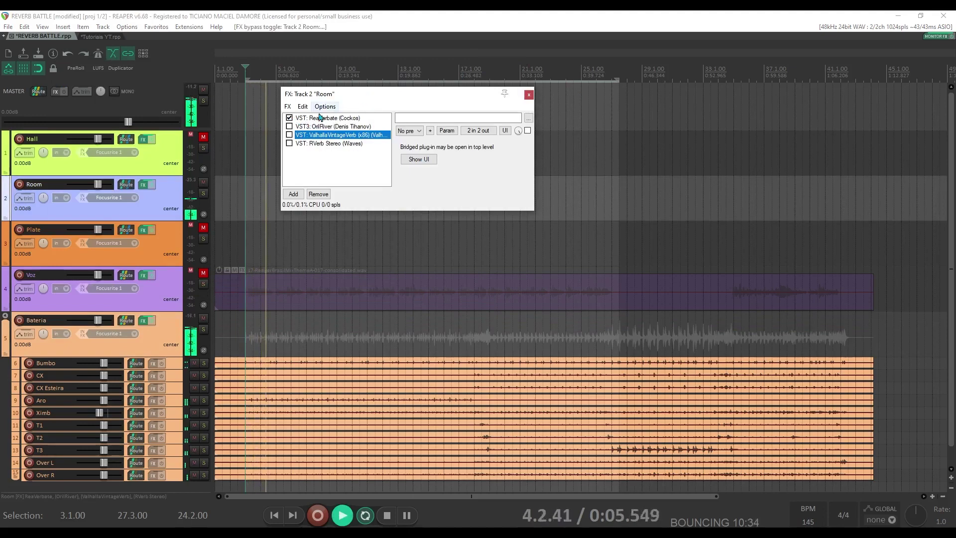
pyautogui.click(290, 118)
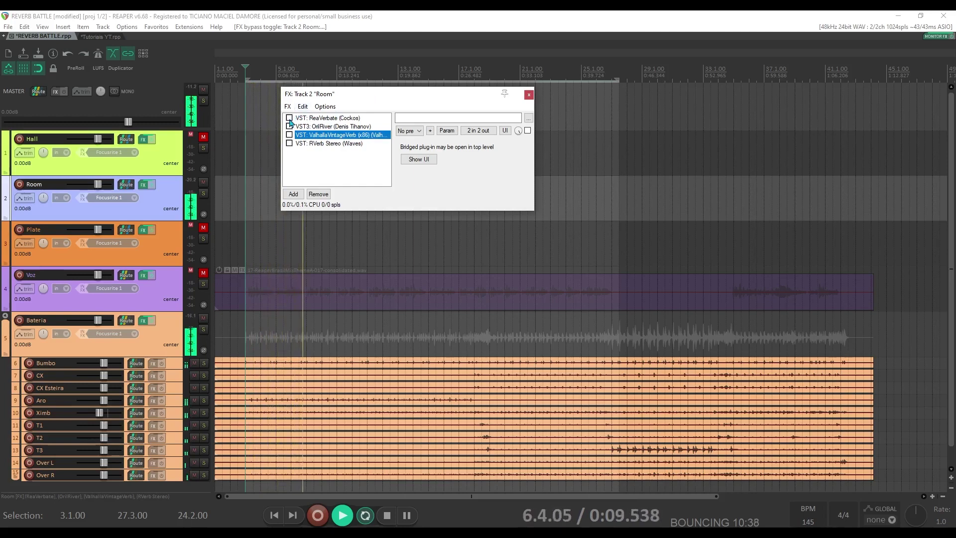
pyautogui.click(289, 118)
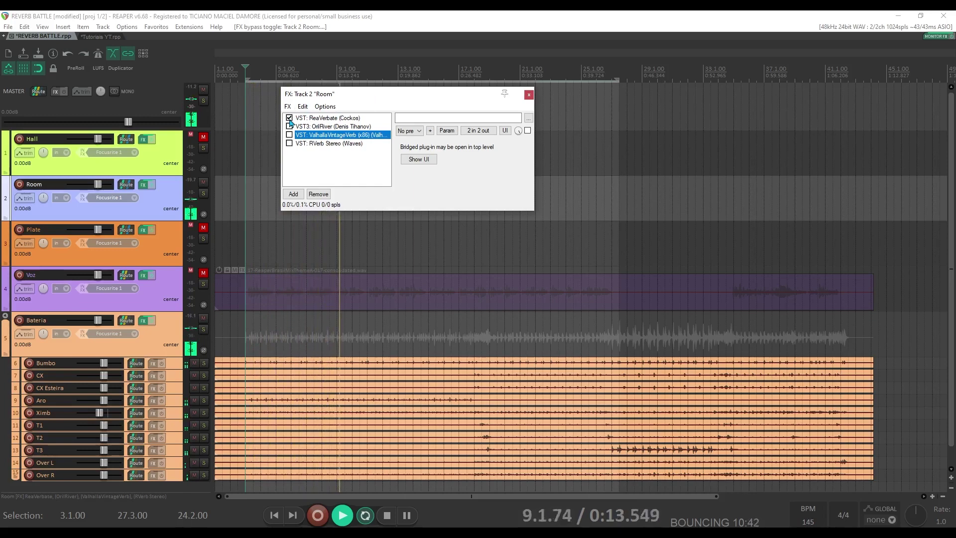
pyautogui.press('space')
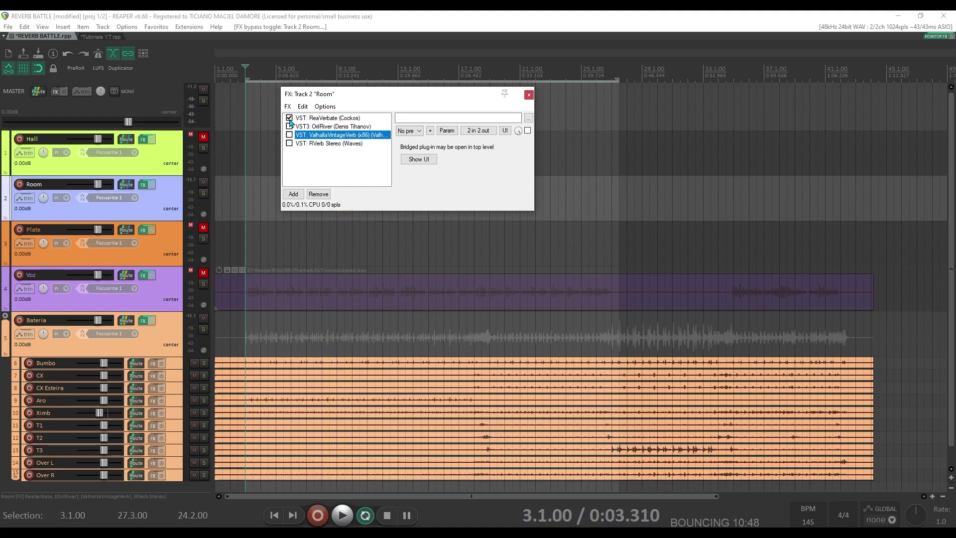
# - Enable OrilRiver in place of ReaVerbate in the Room chain, audition it on the drums with and without bypass, and stop with it bypassed
pyautogui.click(289, 126)
pyautogui.click(289, 118)
pyautogui.click(327, 126)
pyautogui.press('space')
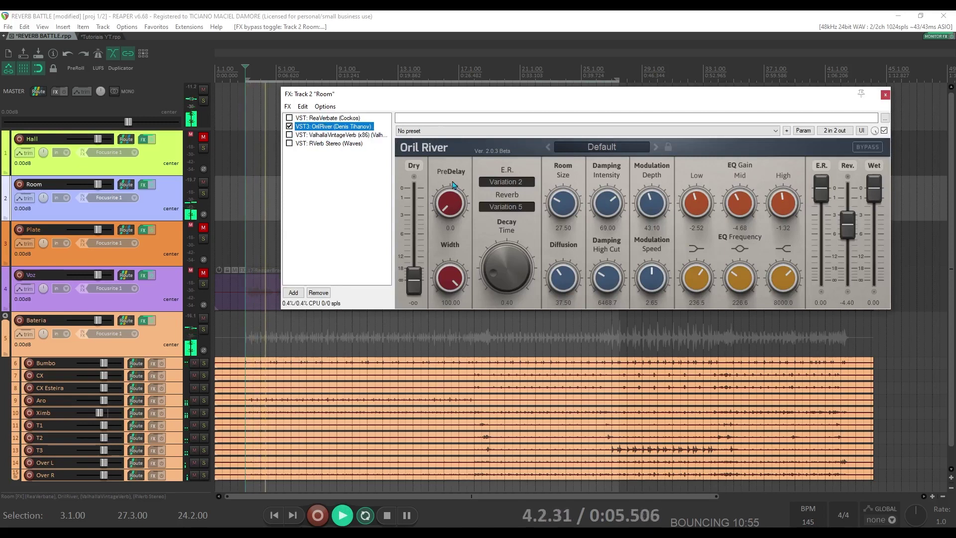
pyautogui.click(290, 127)
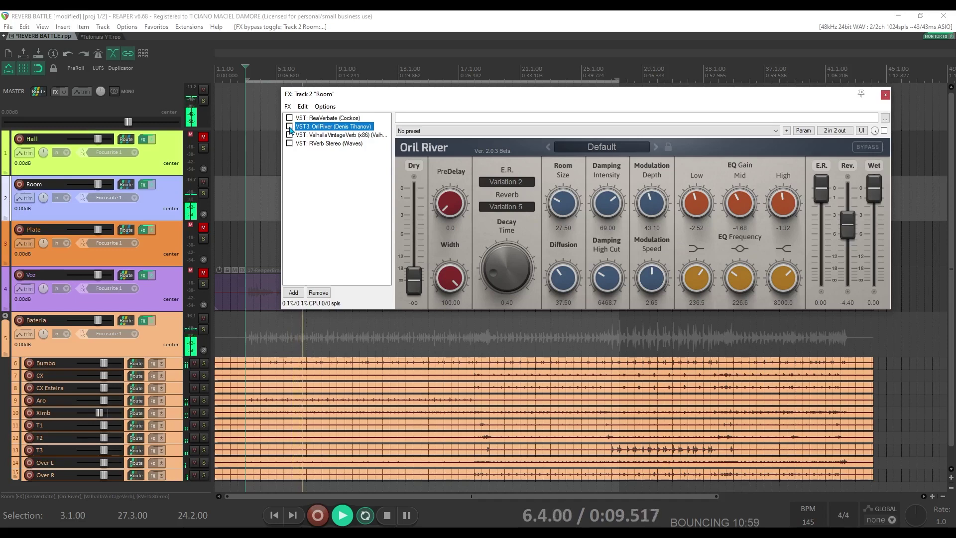
pyautogui.click(290, 127)
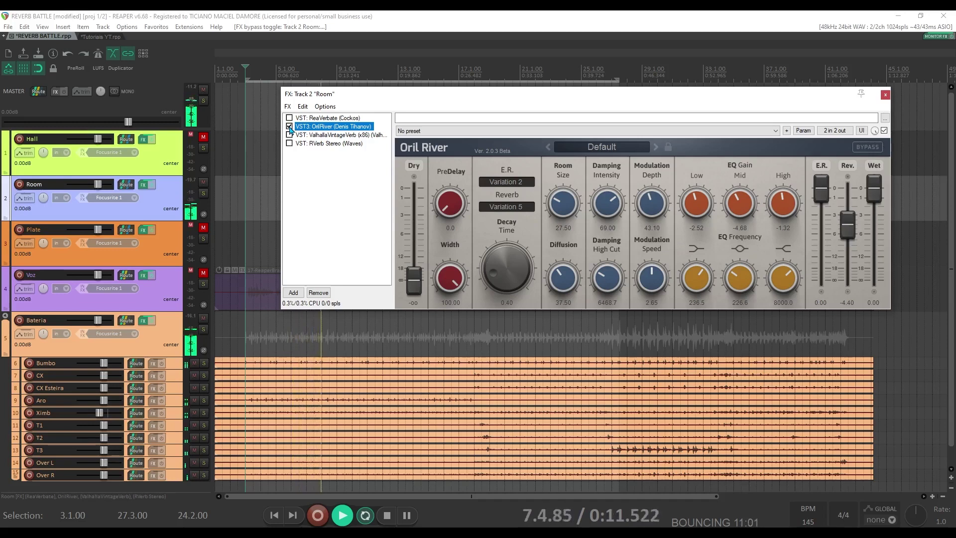
pyautogui.click(290, 126)
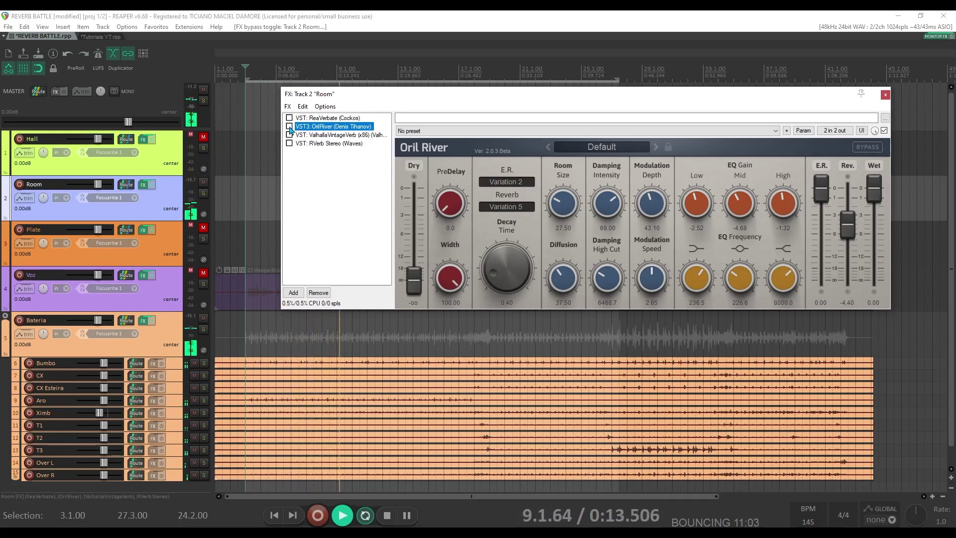
pyautogui.press('space')
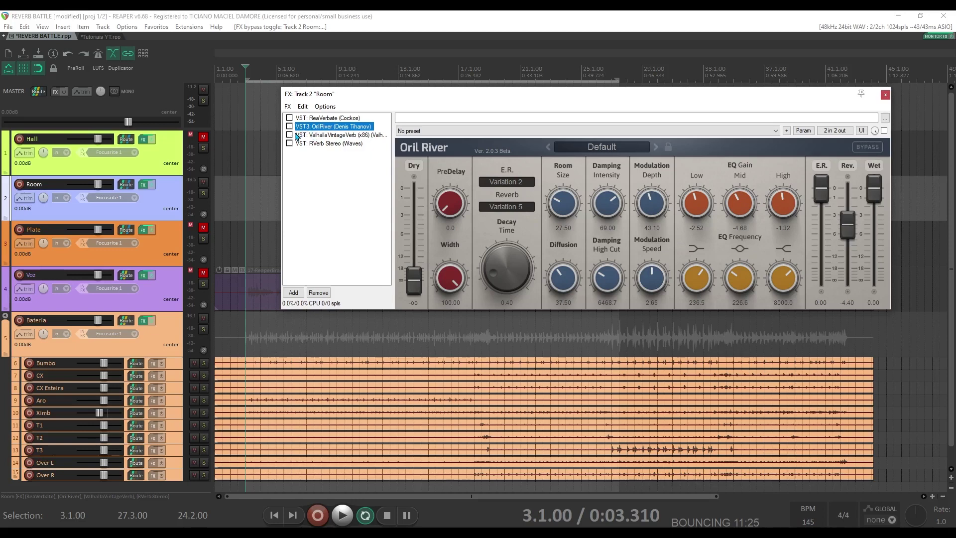
# - Enable the Room chain's ValhallaVintageVerb, audition it on the drums with its window closed, toggle its bypass and stop playback
pyautogui.click(289, 137)
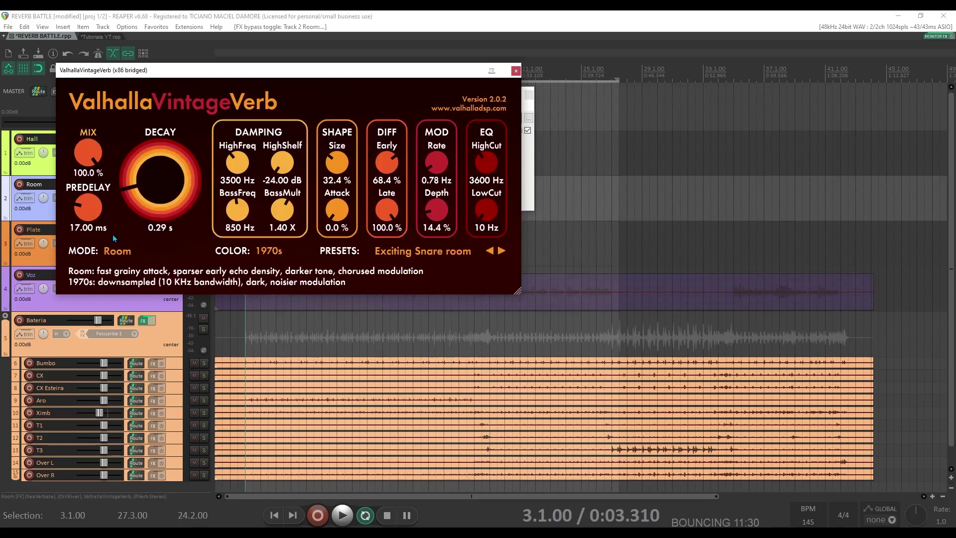
pyautogui.press('space')
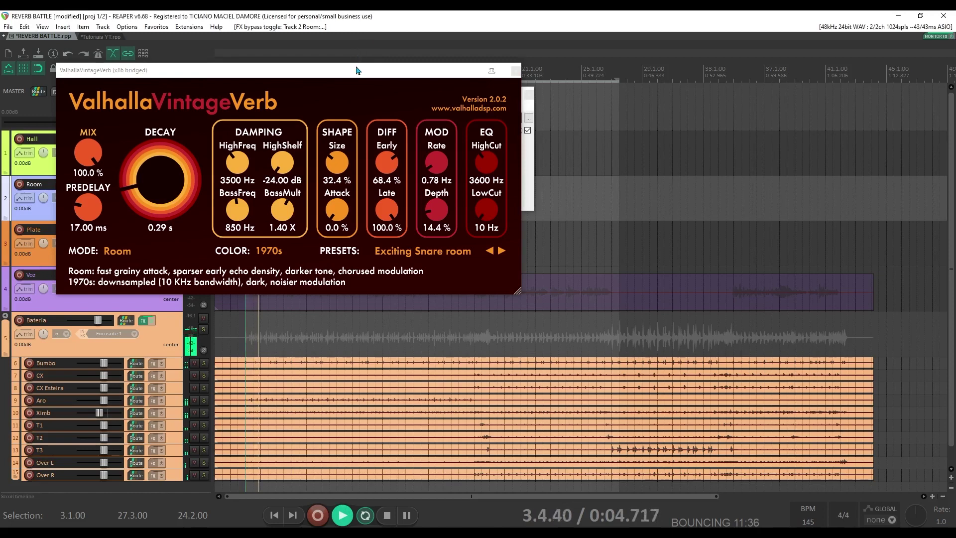
pyautogui.moveTo(364, 75); pyautogui.dragTo(474, 132)
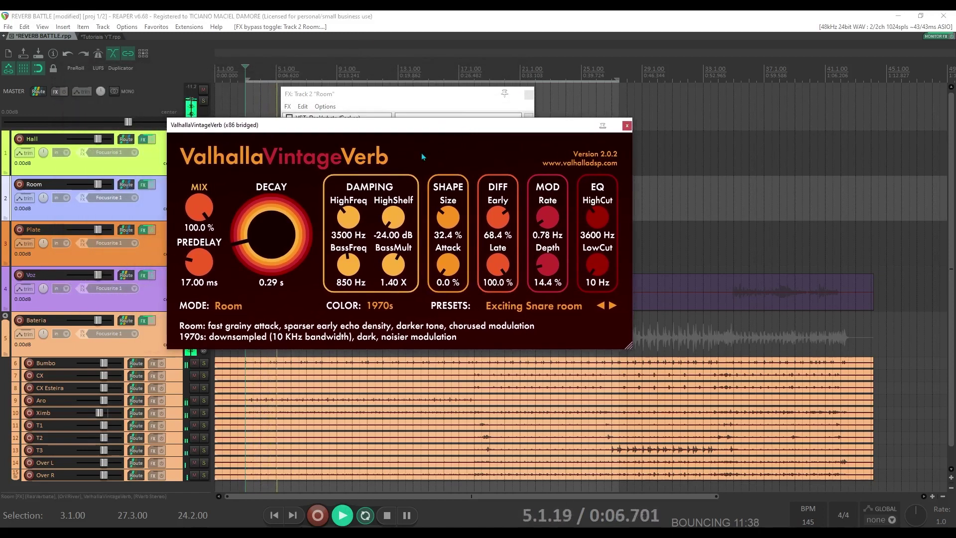
pyautogui.click(627, 125)
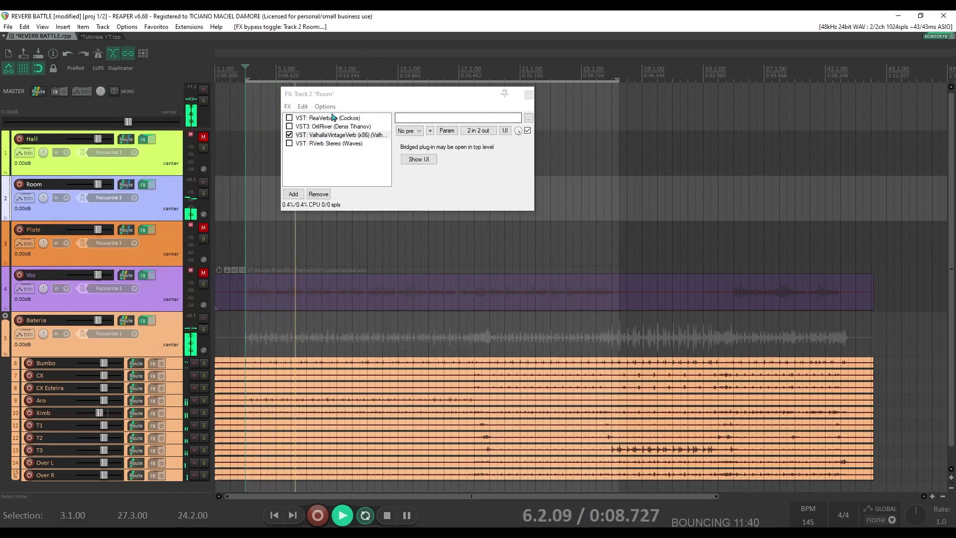
pyautogui.click(290, 137)
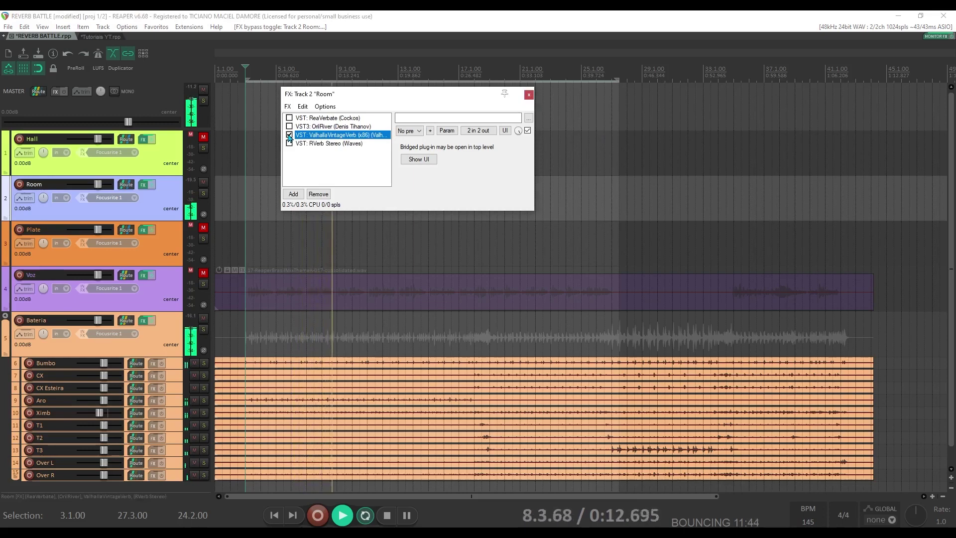
pyautogui.press('space')
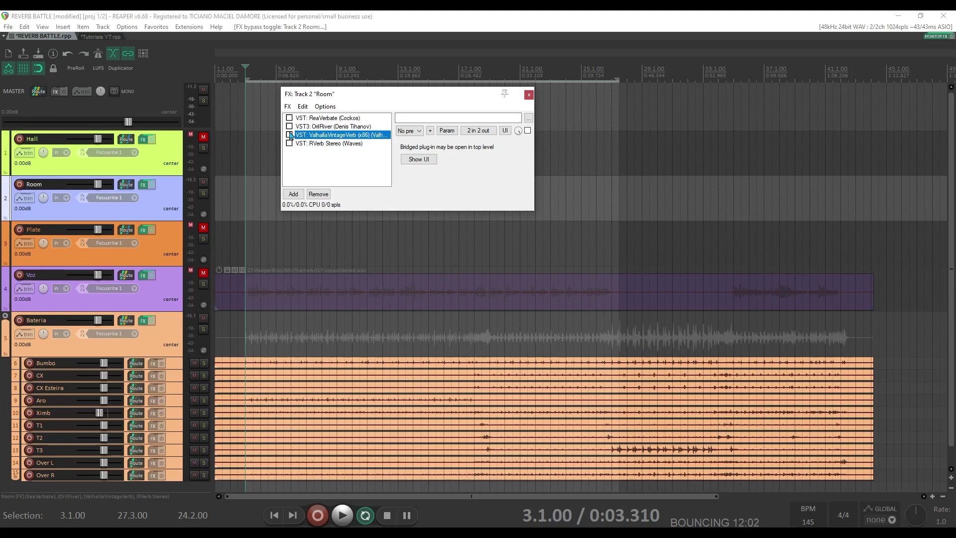
# - Enable RVerb Stereo in the Room chain with ValhallaVintageVerb bypassed, audition it on the drums while toggling its bypass, and stop playback
pyautogui.click(289, 135)
pyautogui.click(290, 135)
pyautogui.click(289, 143)
pyautogui.press('space')
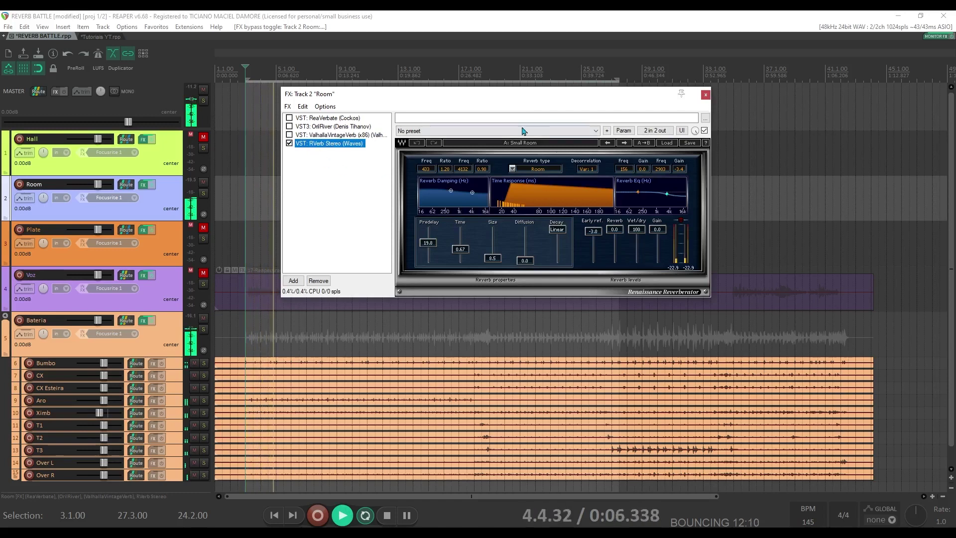
pyautogui.click(289, 144)
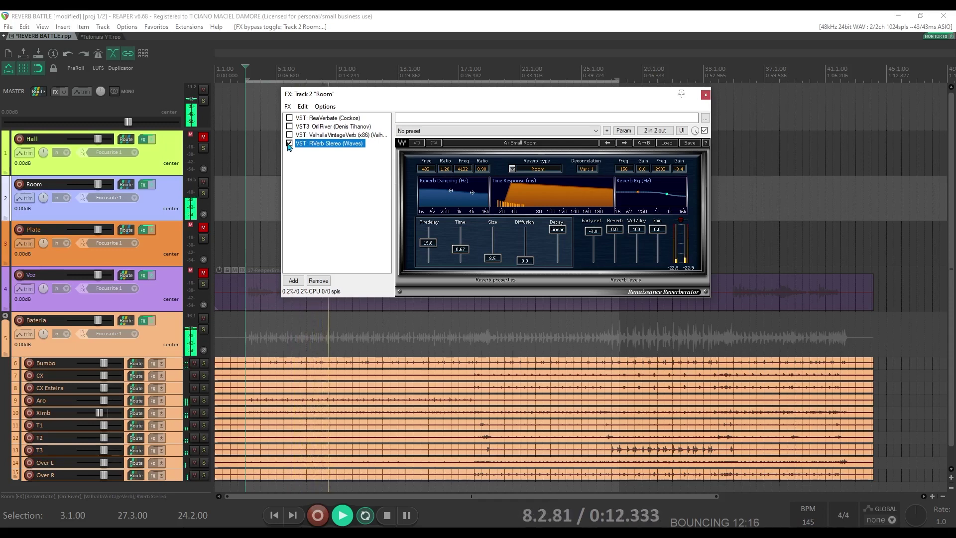
pyautogui.click(289, 144)
pyautogui.press('space')
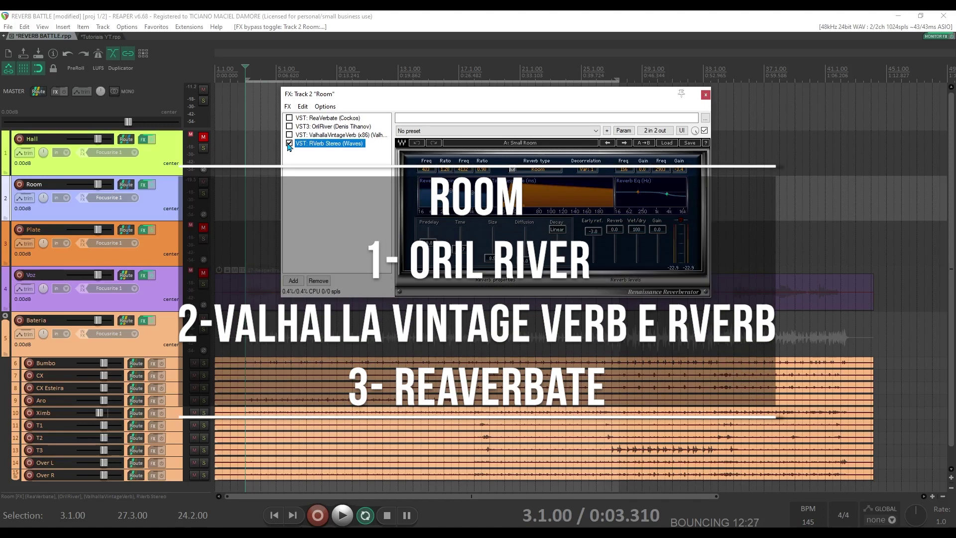
# - Review the settings of the Room chain's four reverbs, leave RVerb Stereo bypassed, and close the chain
pyautogui.click(313, 127)
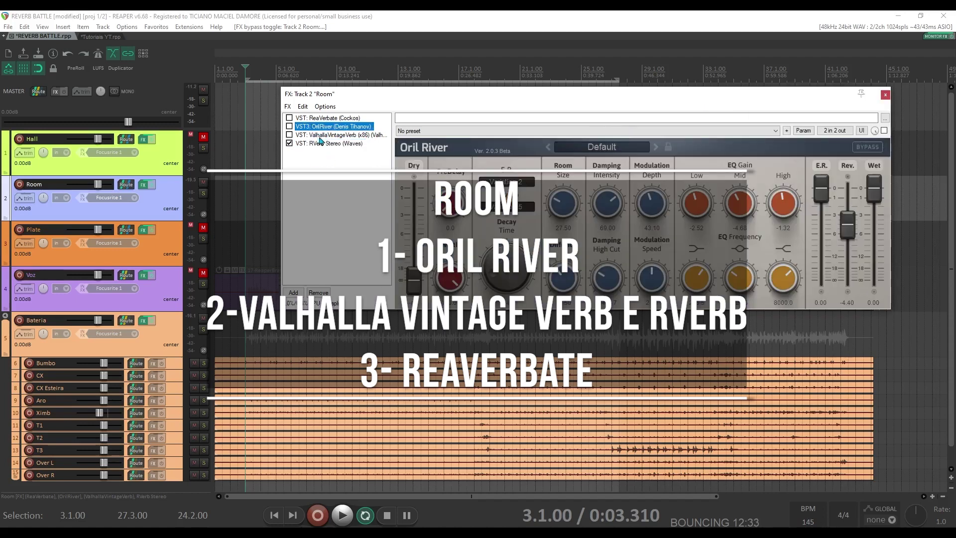
pyautogui.doubleClick(321, 135)
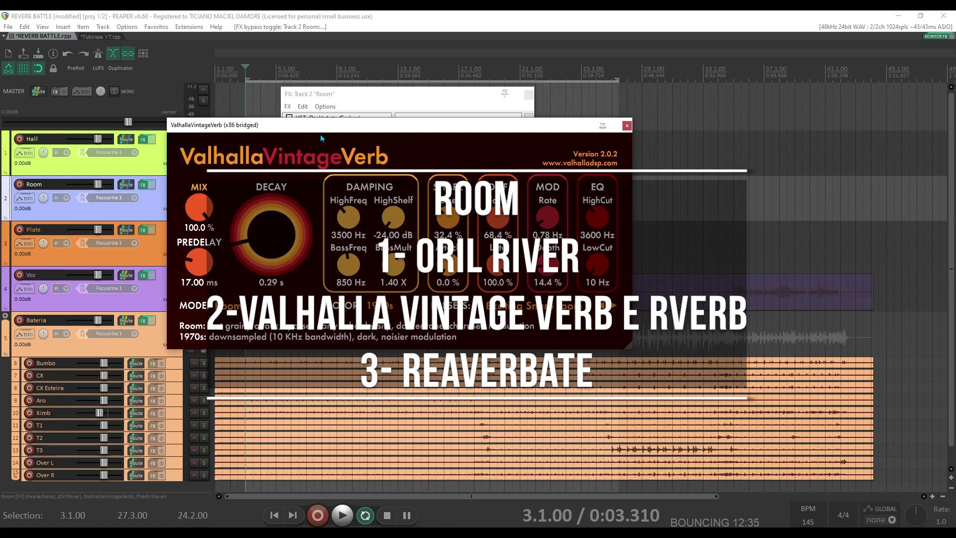
pyautogui.click(627, 125)
pyautogui.click(357, 143)
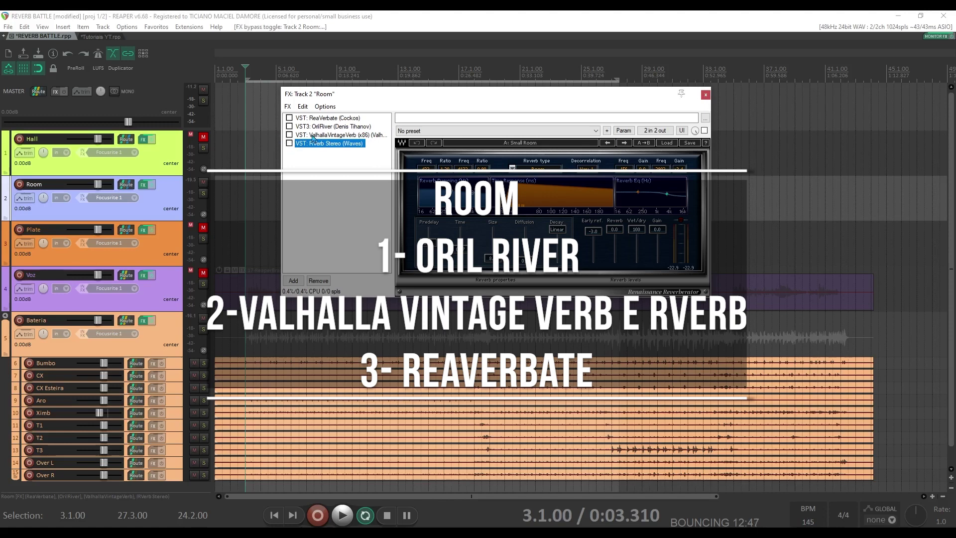
pyautogui.click(329, 120)
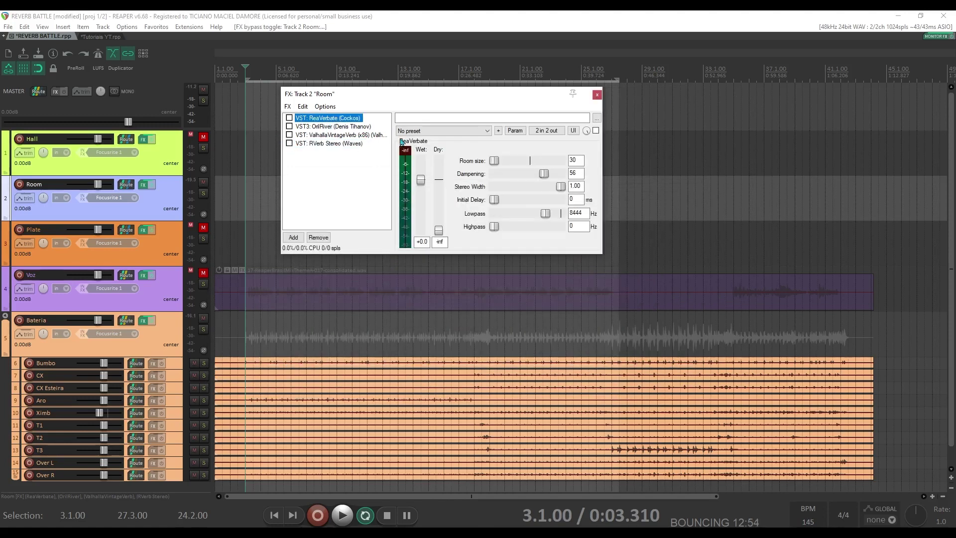
pyautogui.click(596, 95)
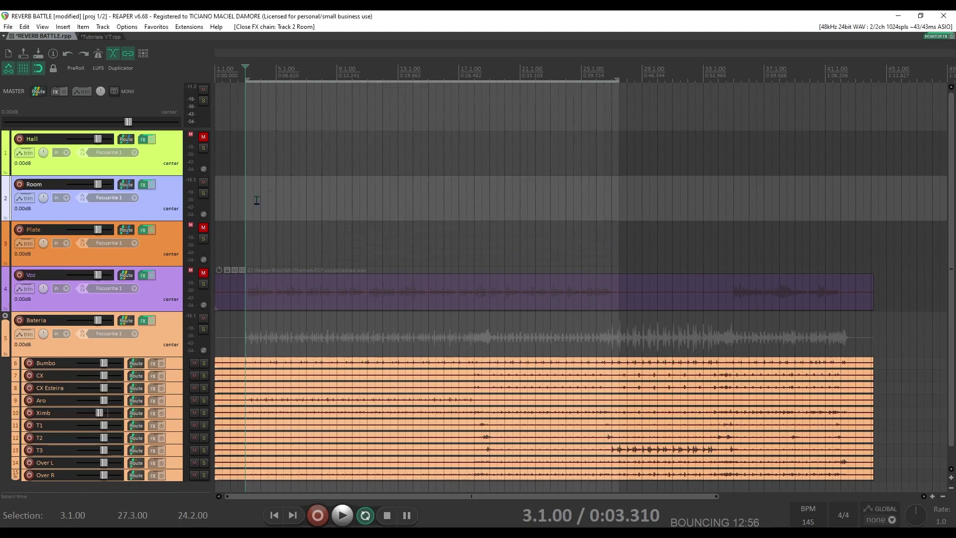
# - Mute the Room track and unmute the Plate and Voz tracks
pyautogui.click(203, 182)
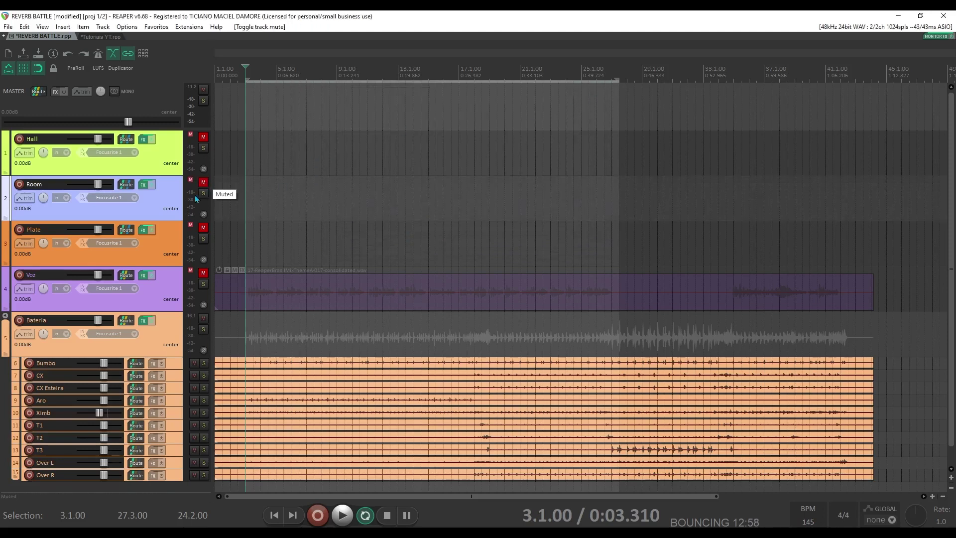
pyautogui.click(204, 227)
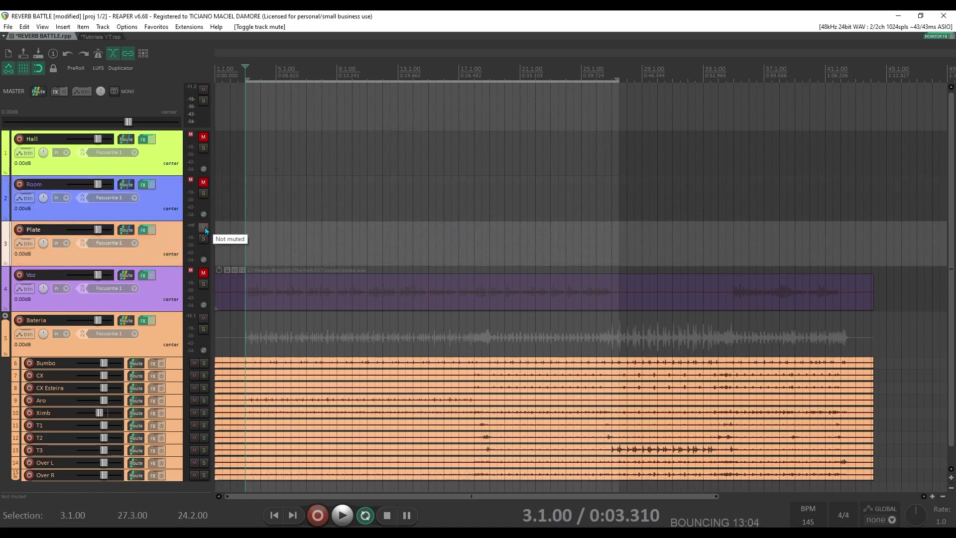
pyautogui.click(203, 273)
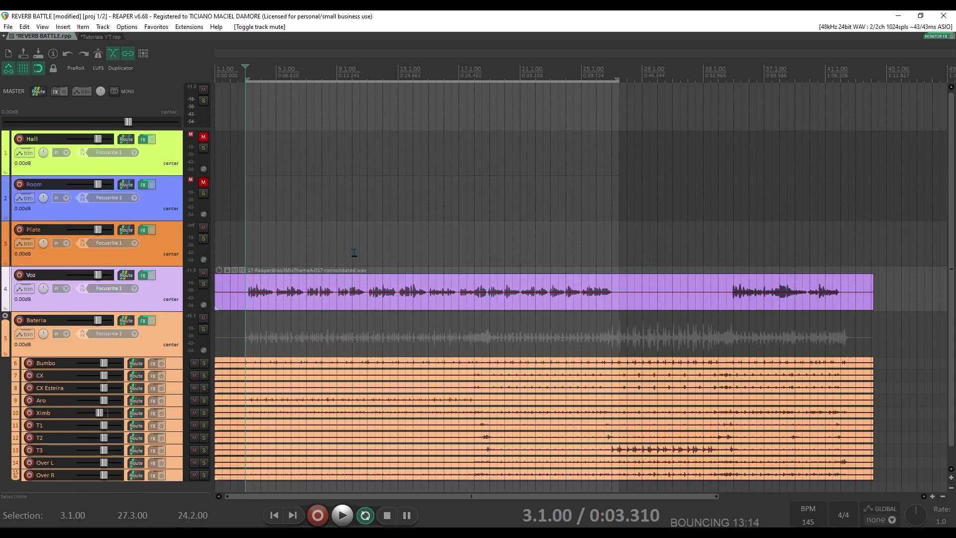
# - Open the Plate track's FX chain and review the settings of ValhallaVintageVerb, OrilRiver and RVerb Stereo
pyautogui.click(143, 232)
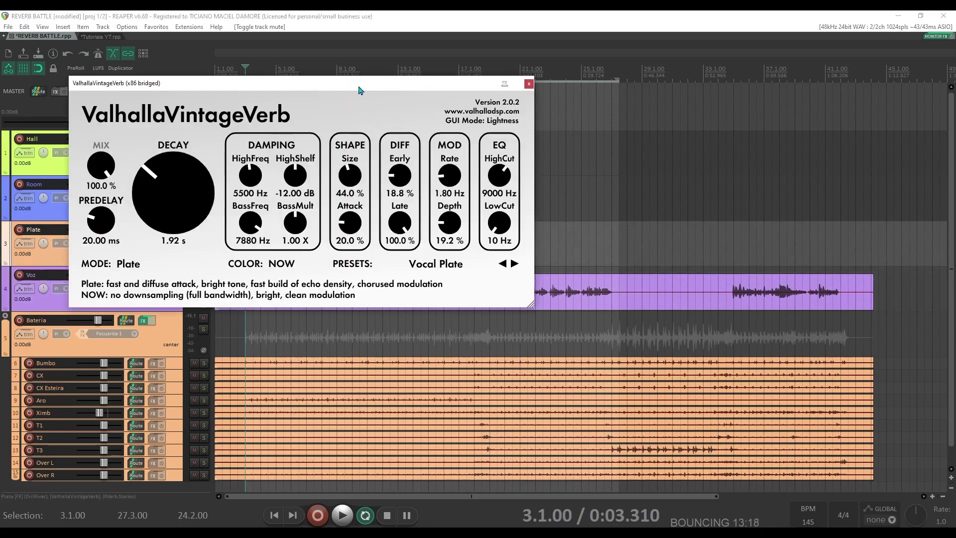
pyautogui.click(825, 130)
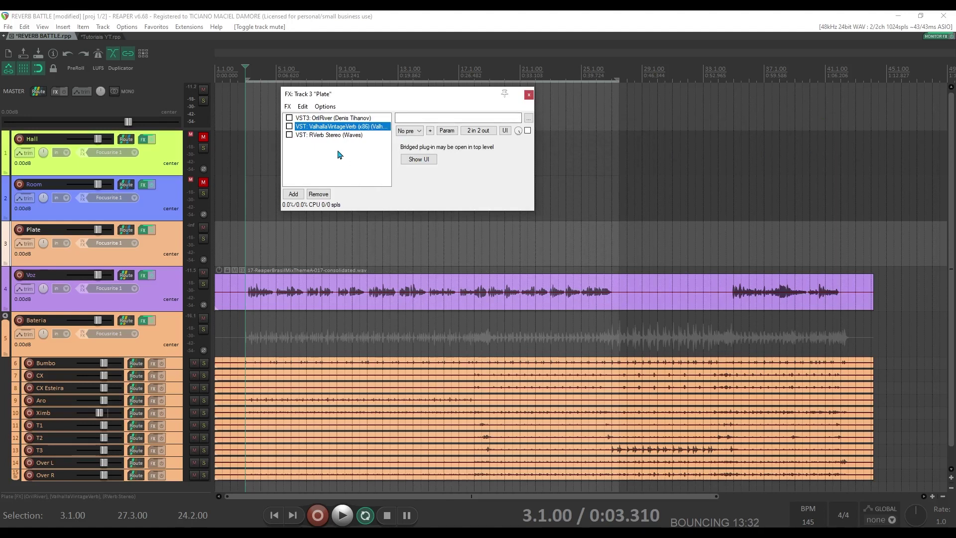
pyautogui.click(321, 119)
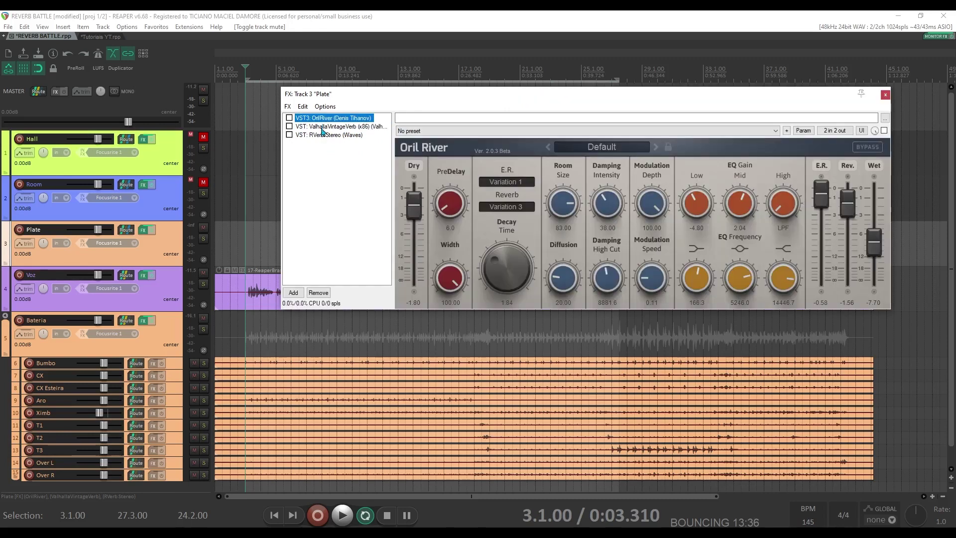
pyautogui.click(323, 128)
pyautogui.click(324, 135)
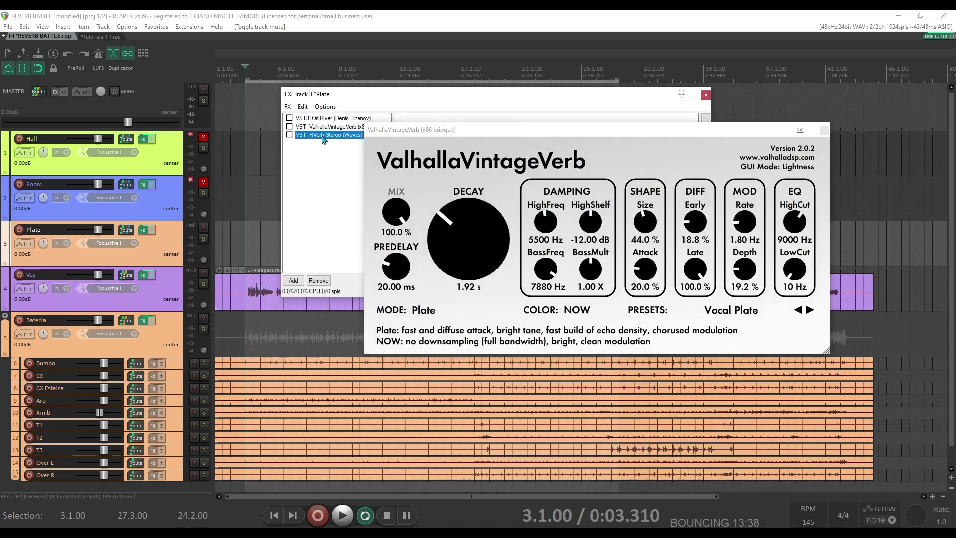
pyautogui.click(824, 130)
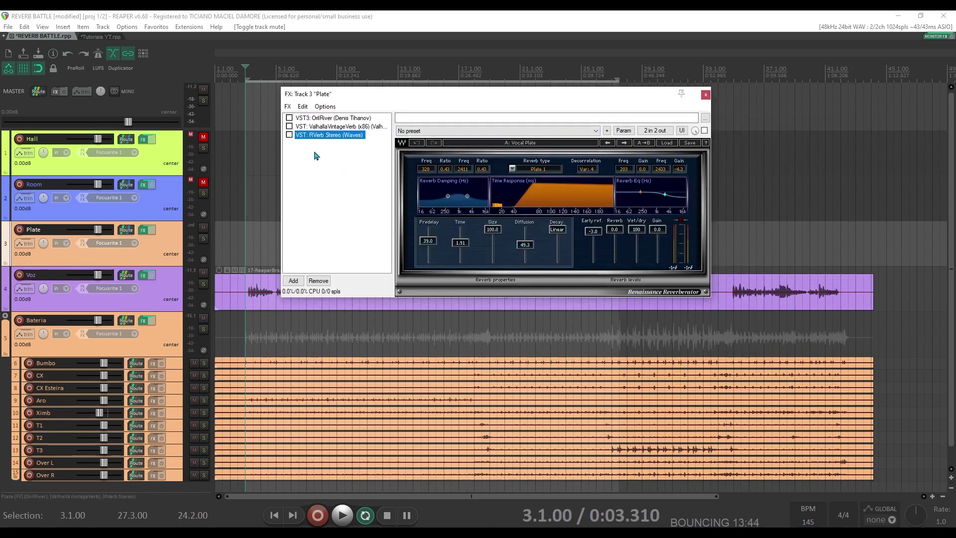
# - Enable OrilRiver in the Plate chain, mute the Bateria track, audition the reverb on the vocals and stop playback
pyautogui.click(312, 119)
pyautogui.click(290, 118)
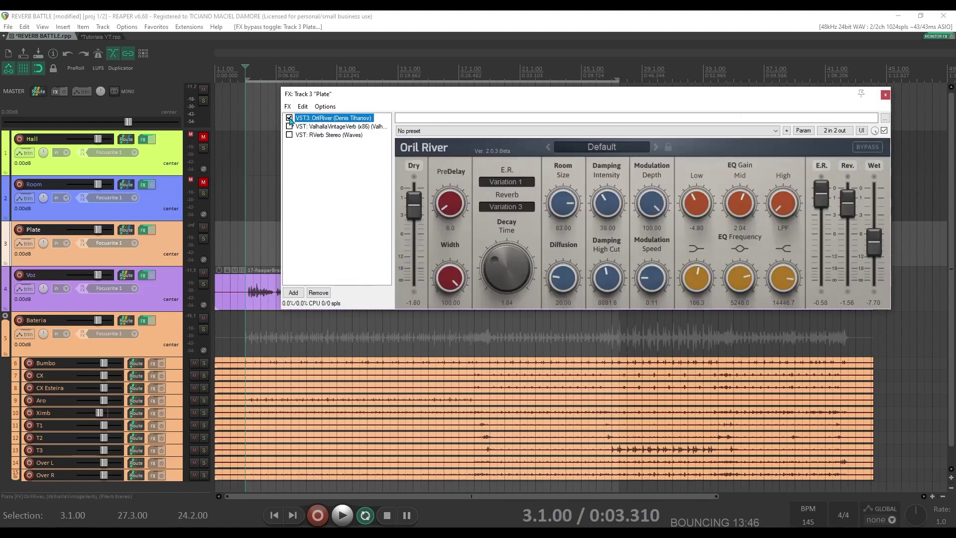
pyautogui.press('F5')
pyautogui.press('space')
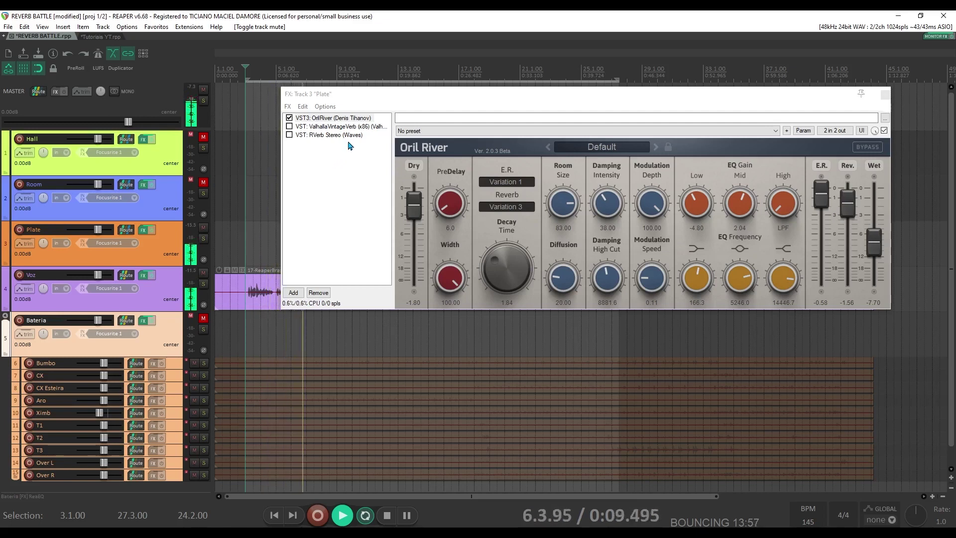
pyautogui.press('space')
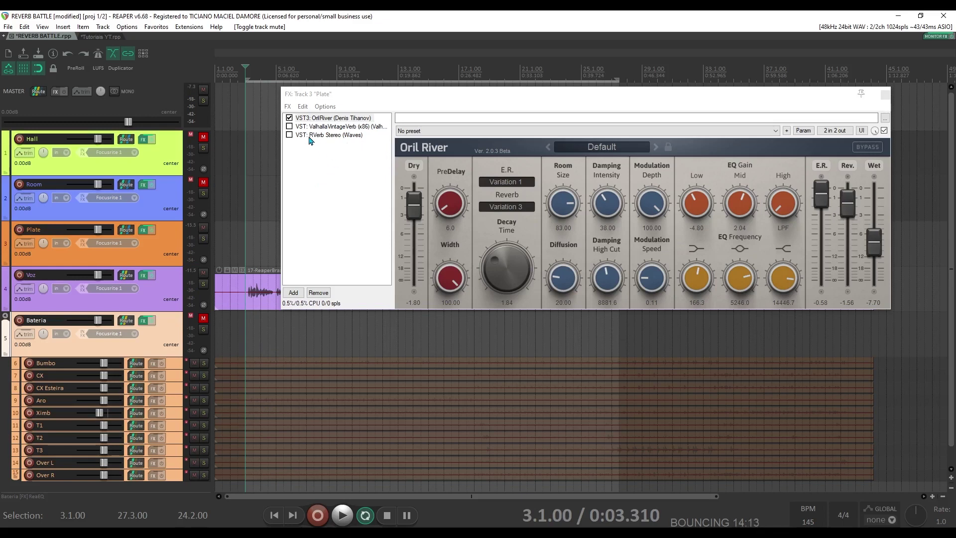
# - Bypass OrilRiver and enable ValhallaVintageVerb in the Plate chain, audition it on the vocals with its window open, and stop playback
pyautogui.click(289, 119)
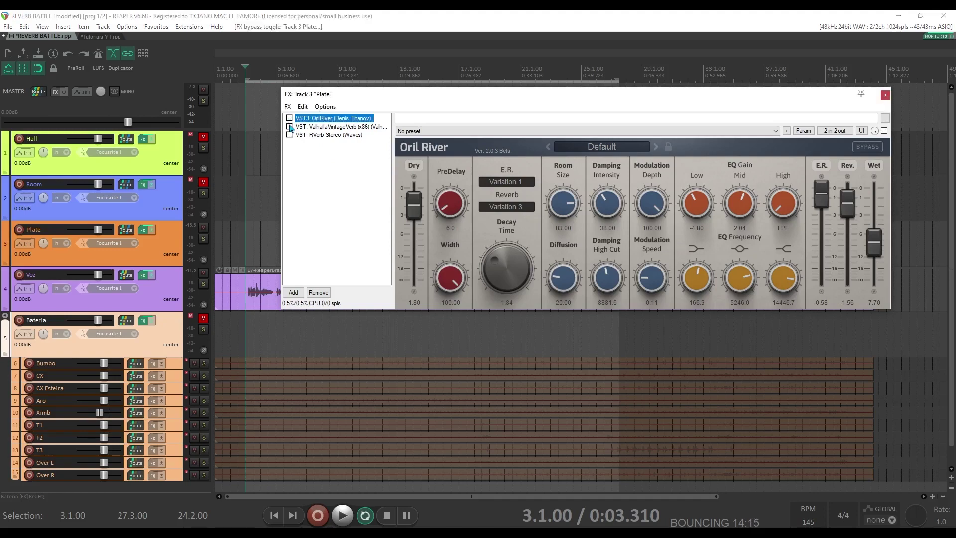
pyautogui.click(289, 126)
pyautogui.click(304, 127)
pyautogui.click(546, 15)
pyautogui.press('space')
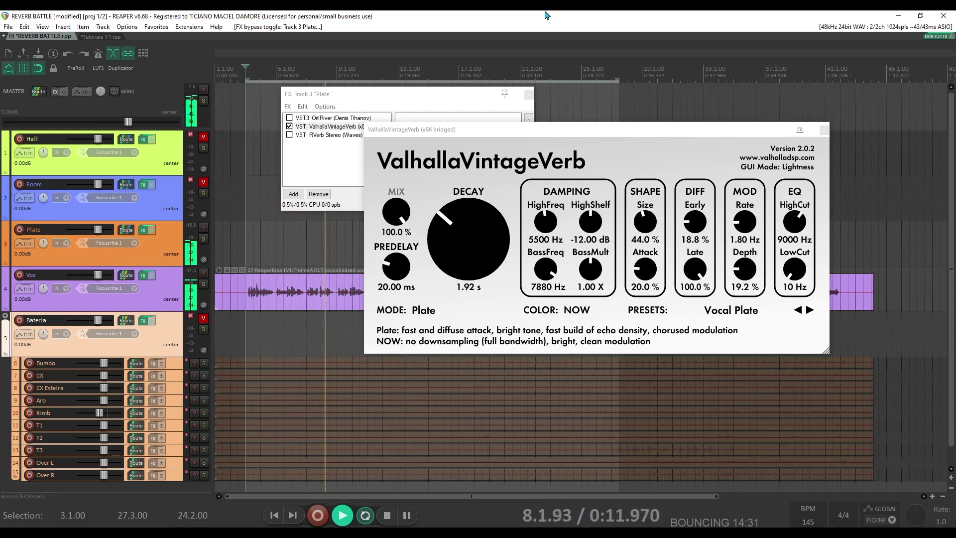
pyautogui.press('space')
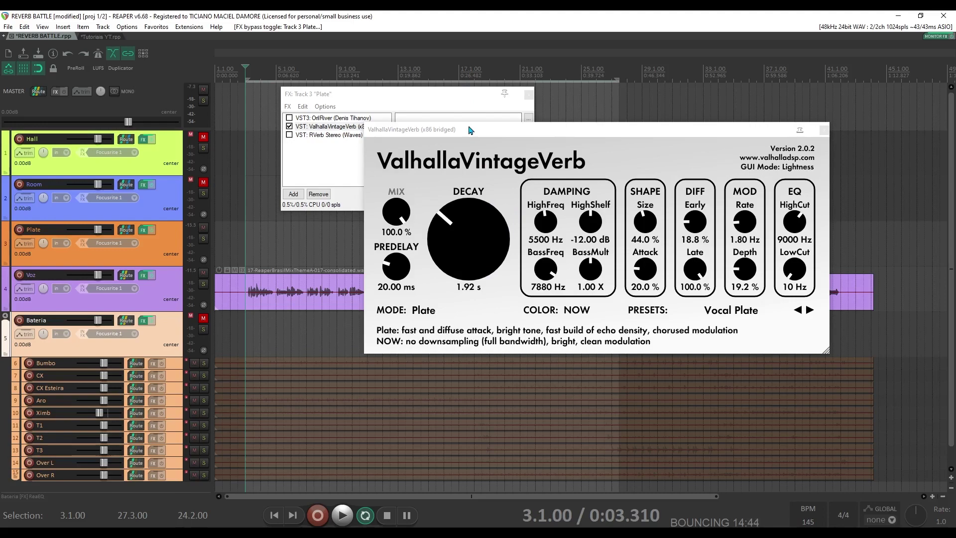
# - Bypass ValhallaVintageVerb and enable RVerb Stereo in the Plate chain, audition it on the vocals and stop playback
pyautogui.click(289, 126)
pyautogui.click(290, 134)
pyautogui.press('space')
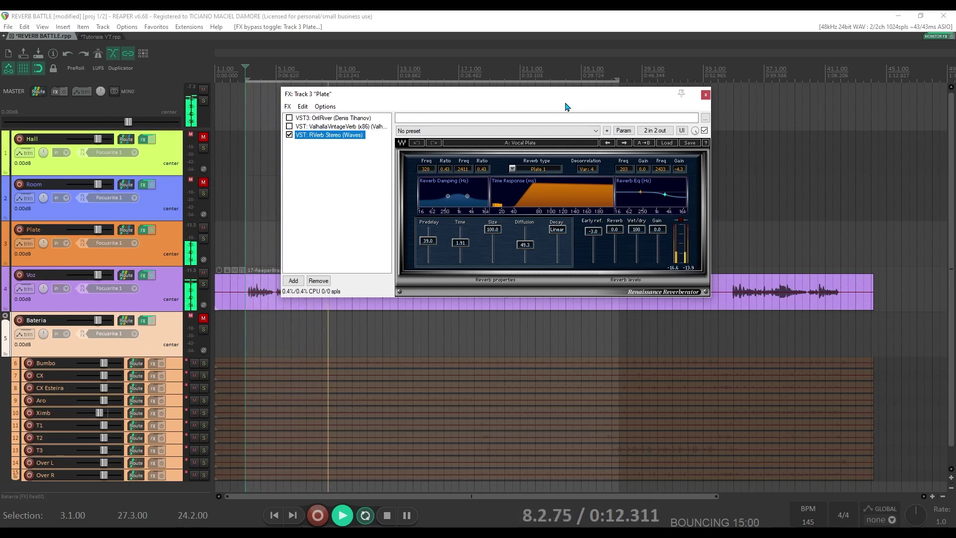
pyautogui.press('space')
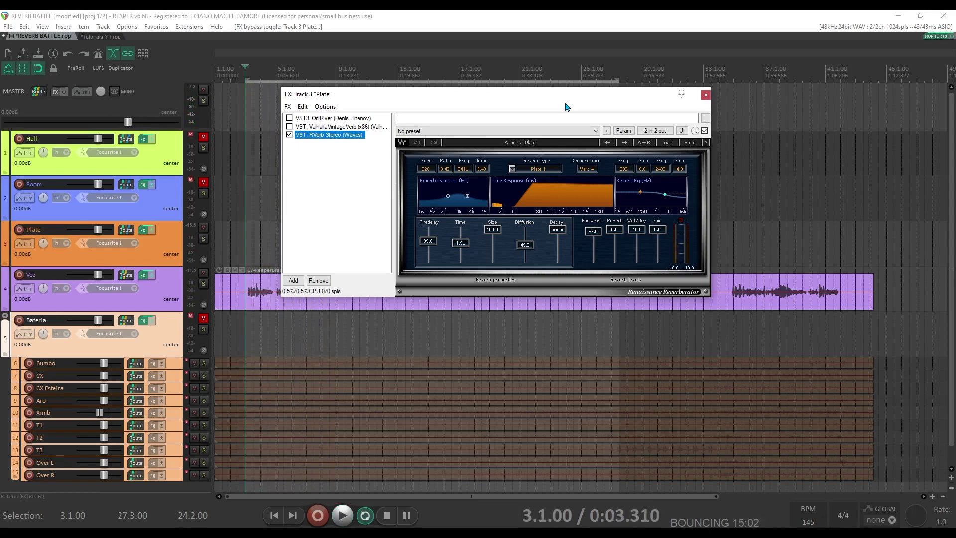
# - Compare the plate reverbs during vocal playback by switching from RVerb Stereo to OrilRiver, ValhallaVintageVerb and back to RVerb Stereo, and stop
pyautogui.press('space')
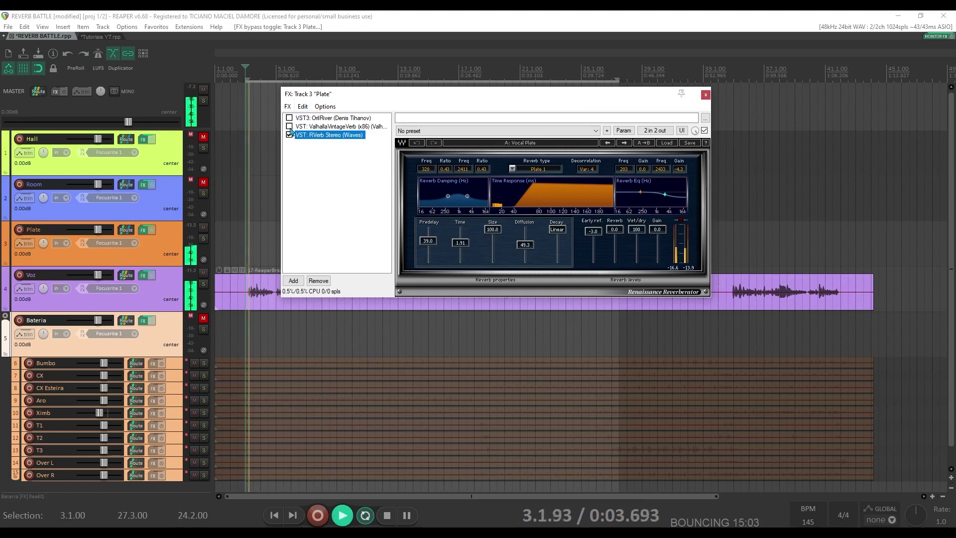
pyautogui.click(289, 135)
pyautogui.click(289, 118)
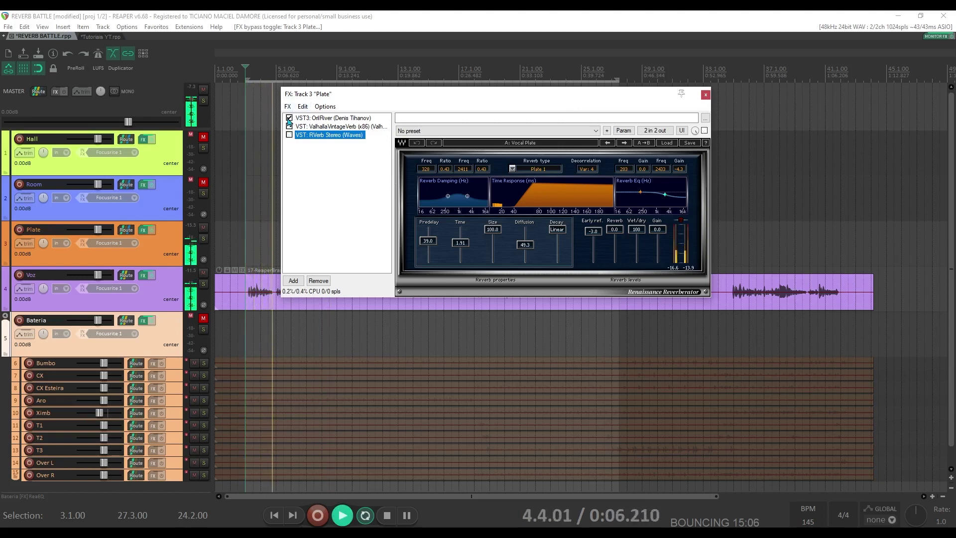
pyautogui.click(290, 125)
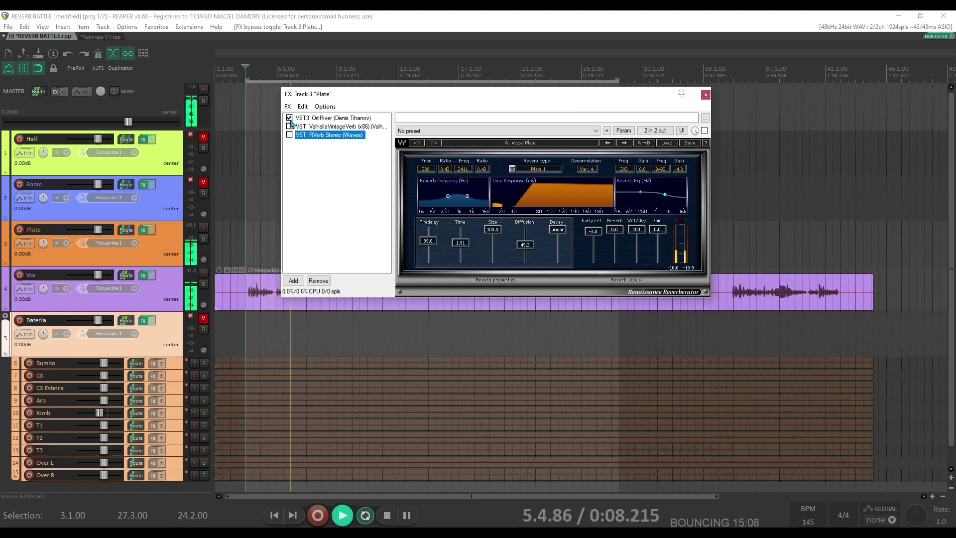
pyautogui.click(290, 118)
pyautogui.click(289, 126)
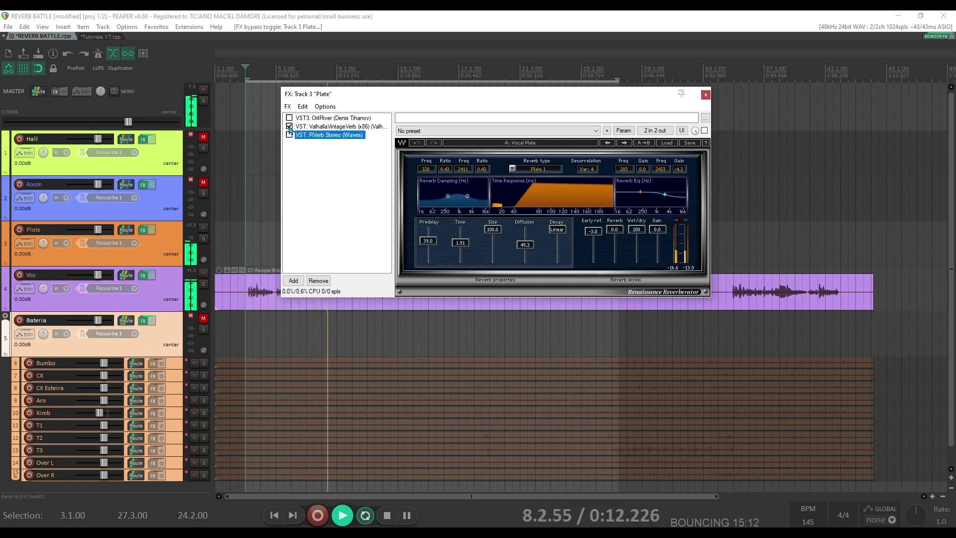
pyautogui.click(290, 126)
pyautogui.click(289, 135)
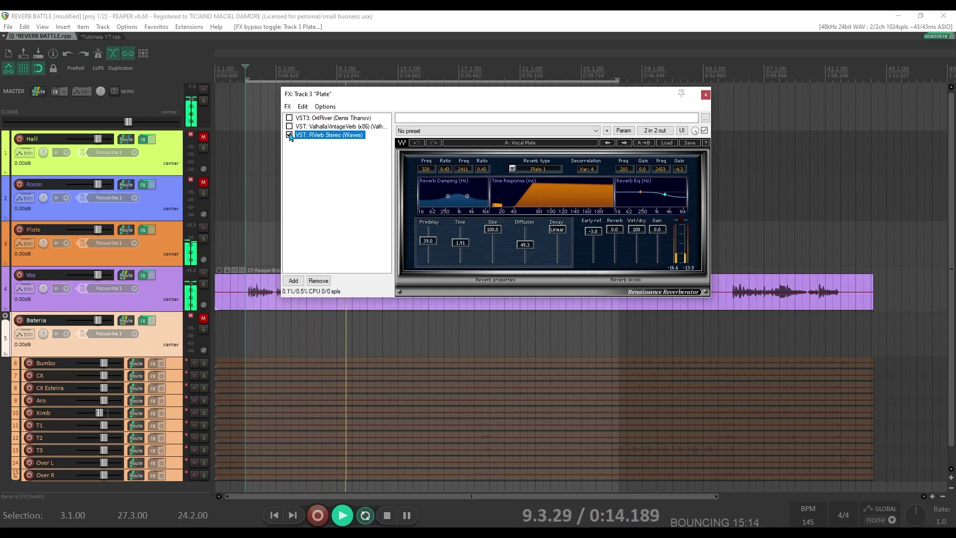
pyautogui.press('space')
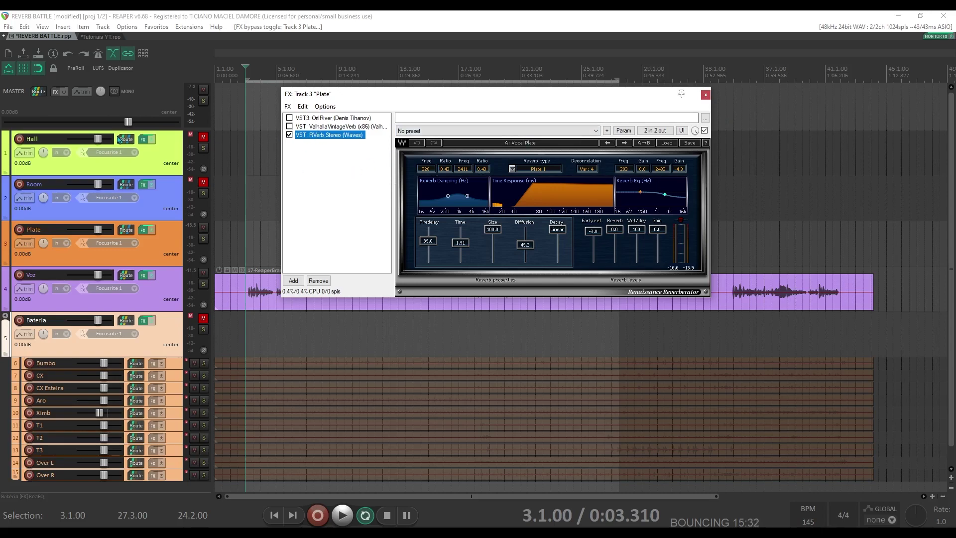
# - Open the Hall track's FX chain, show ReaVerbate and look through its preset list
pyautogui.click(142, 139)
pyautogui.click(339, 119)
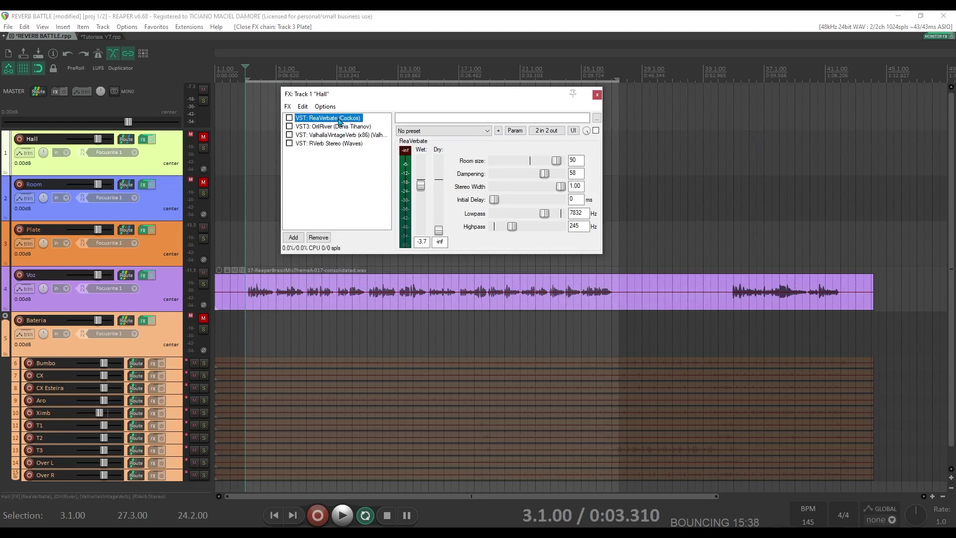
pyautogui.click(408, 131)
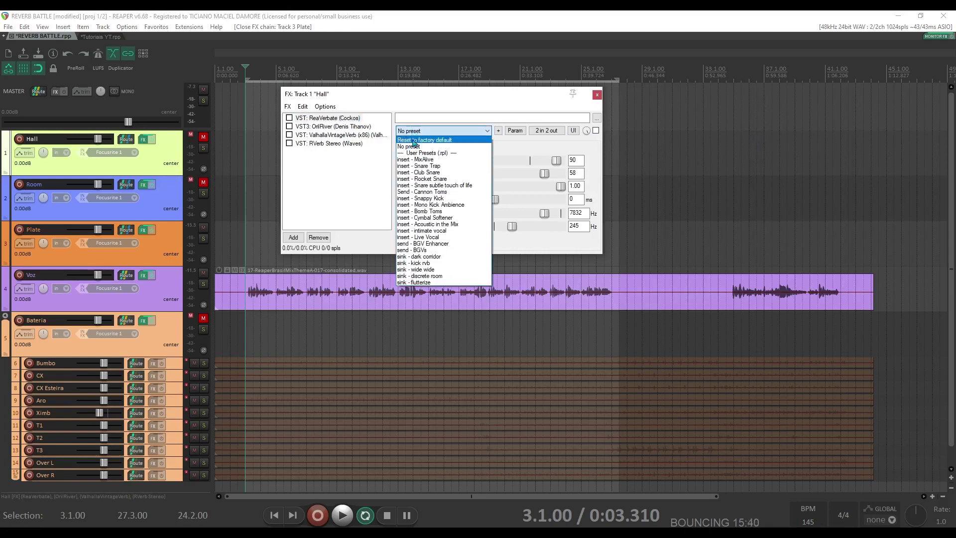
pyautogui.click(445, 132)
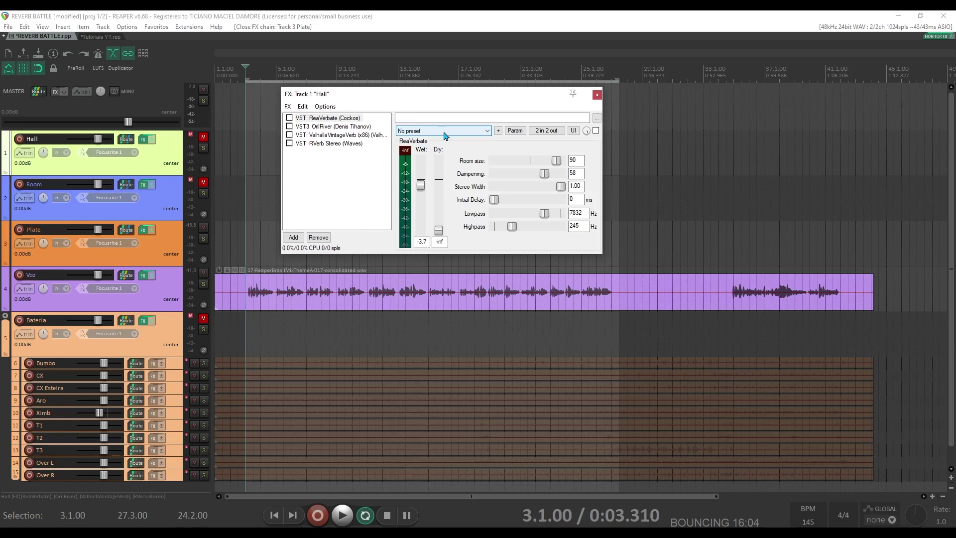
# - Show OrilRiver in the Hall chain and look through its built-in presets and early-reflection variations
pyautogui.click(334, 128)
pyautogui.moveTo(463, 98); pyautogui.dragTo(417, 97)
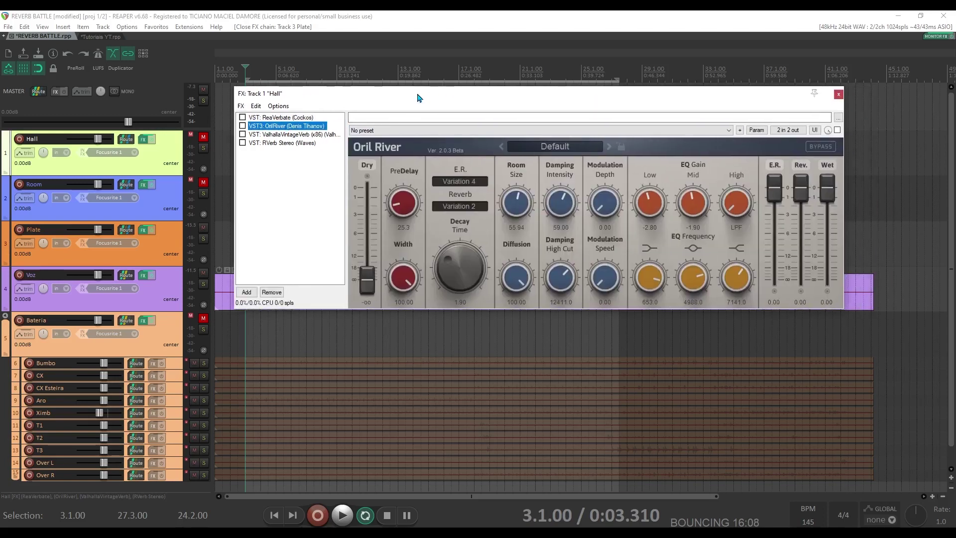
pyautogui.click(576, 146)
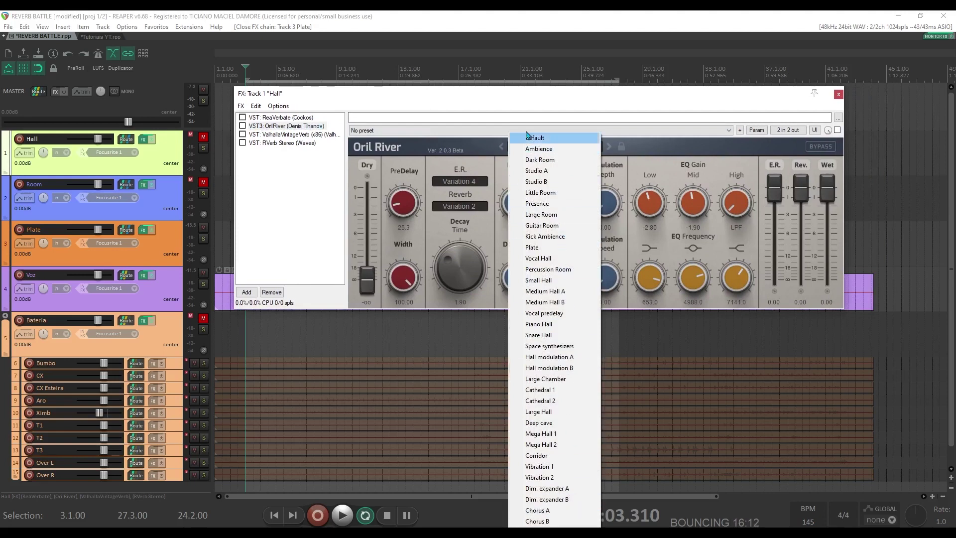
pyautogui.click(544, 98)
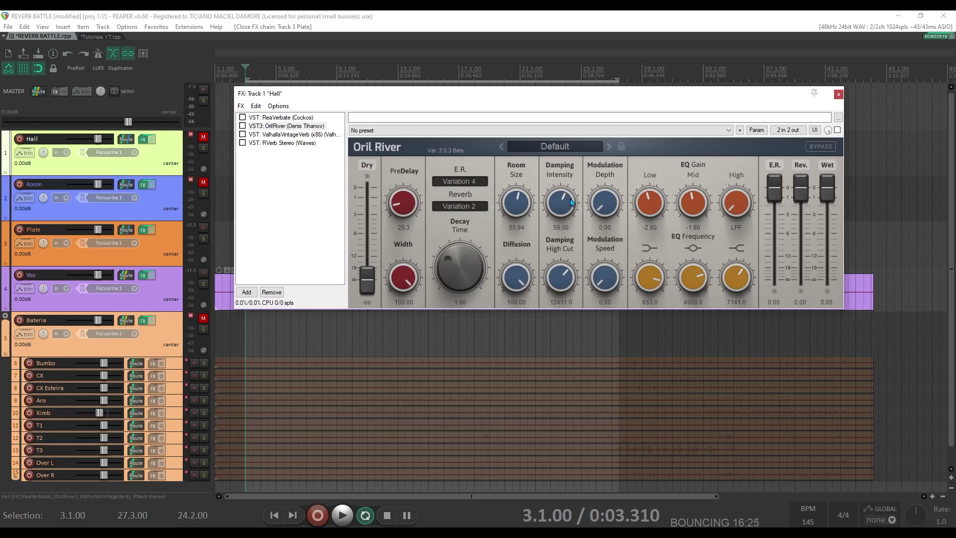
pyautogui.click(472, 184)
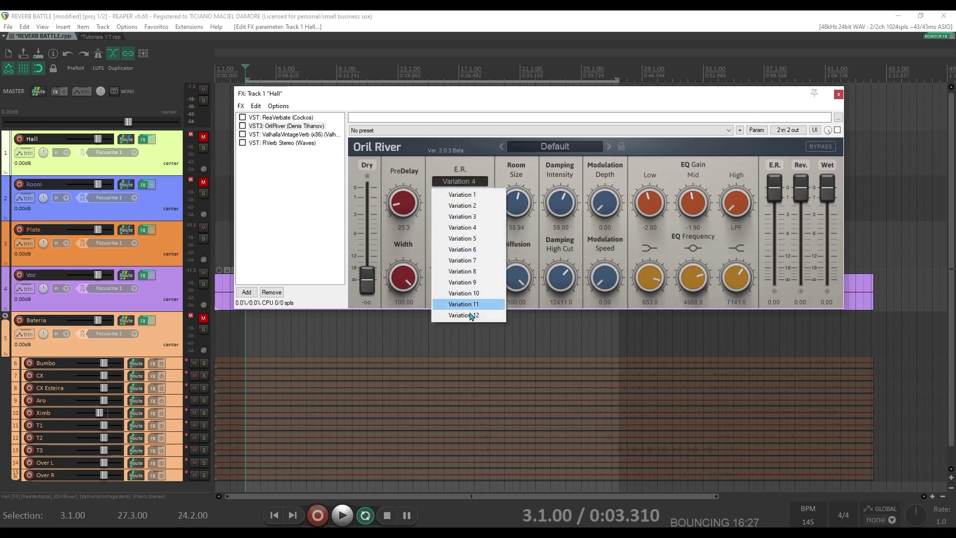
pyautogui.click(486, 168)
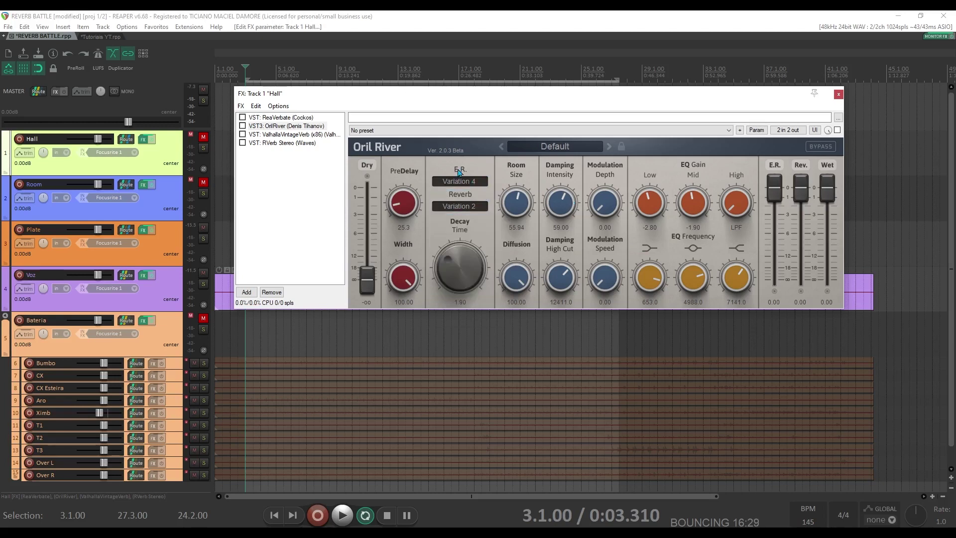
# - Look through the reverb variations available in OrilRiver
pyautogui.click(471, 207)
pyautogui.click(486, 199)
# - Show ValhallaVintageVerb in the Hall chain and look through its preset categories, including Chambers and Halls
pyautogui.doubleClick(290, 134)
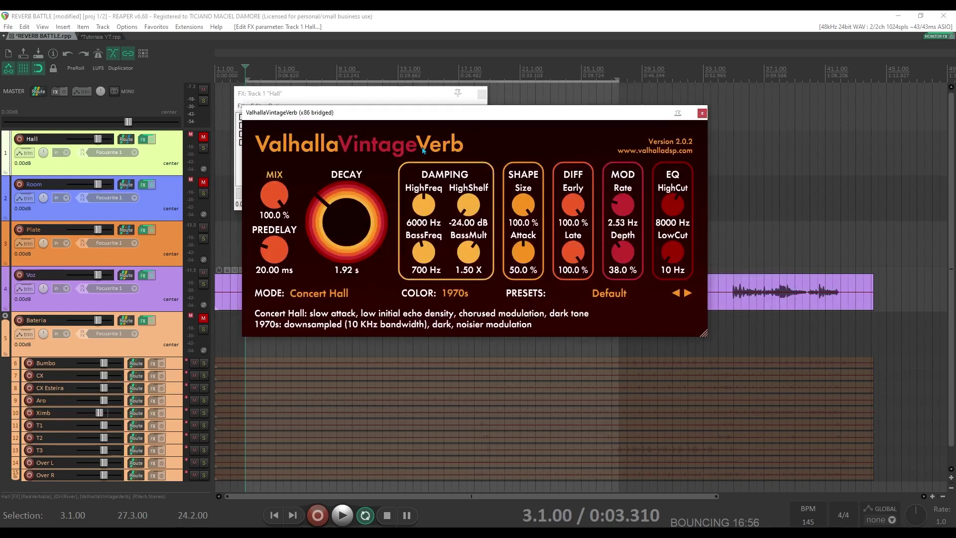
pyautogui.click(617, 294)
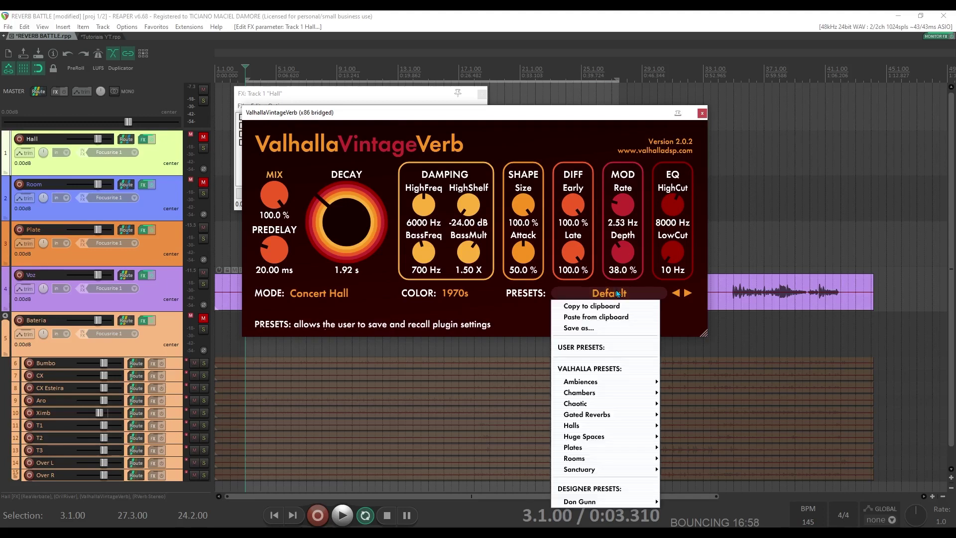
pyautogui.moveTo(619, 386)
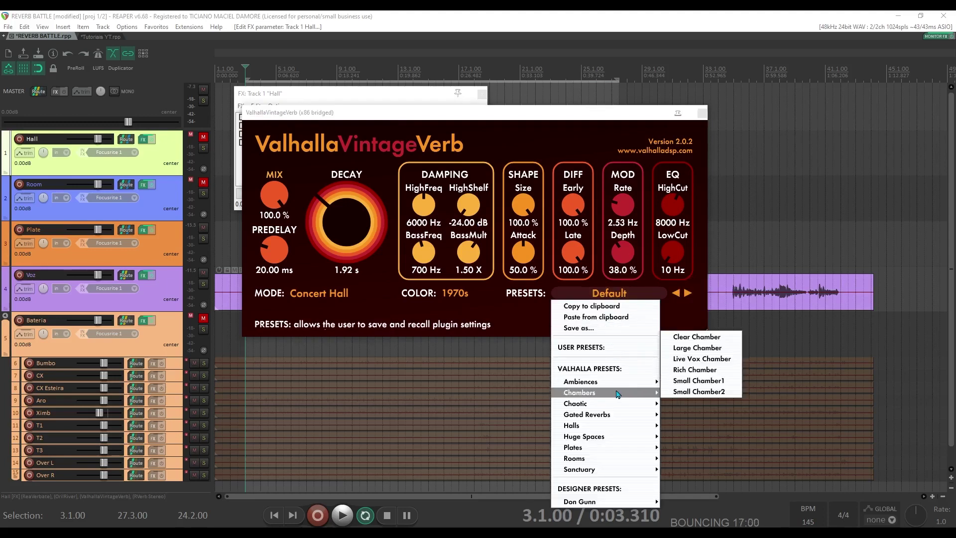
pyautogui.moveTo(611, 416)
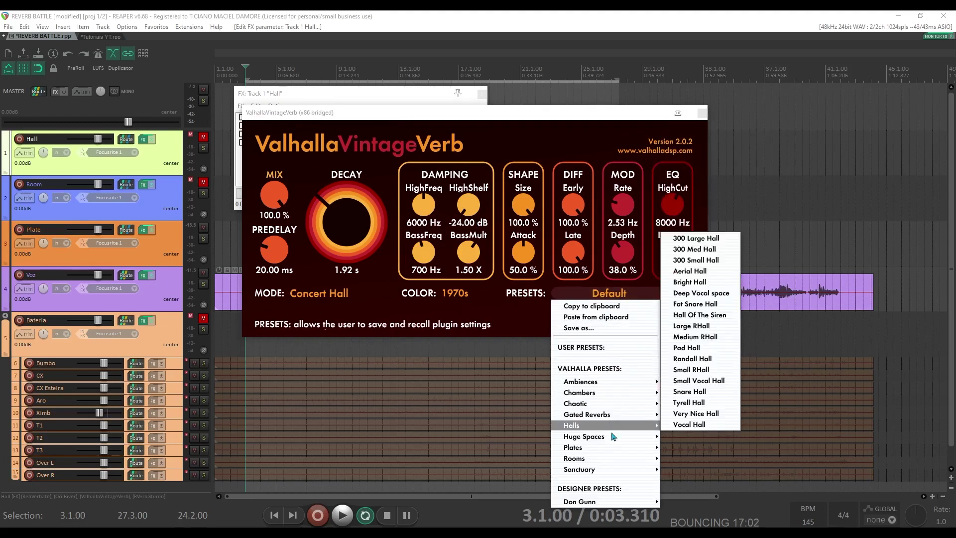
# - Look through ValhallaVintageVerb's reverb modes and color options without changing them, and close its window
pyautogui.click(322, 298)
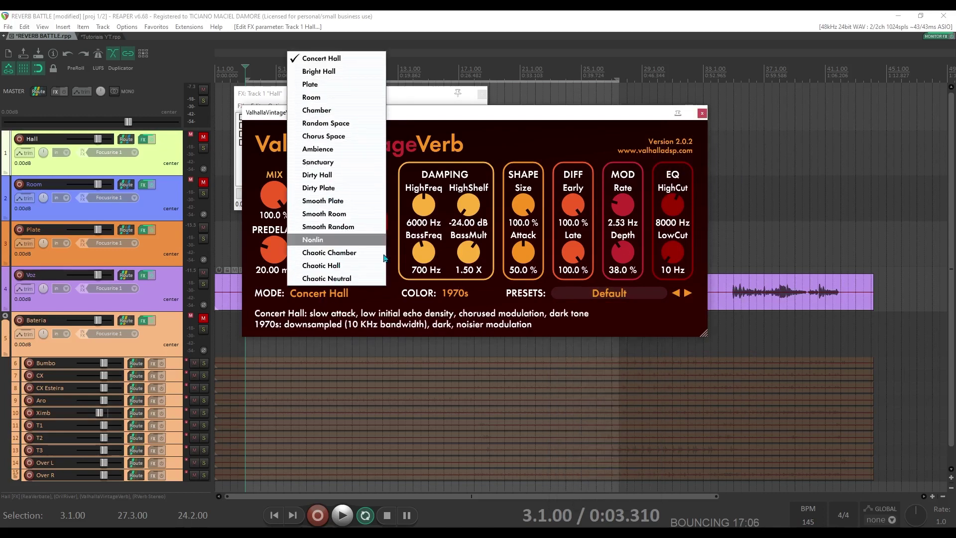
pyautogui.click(454, 293)
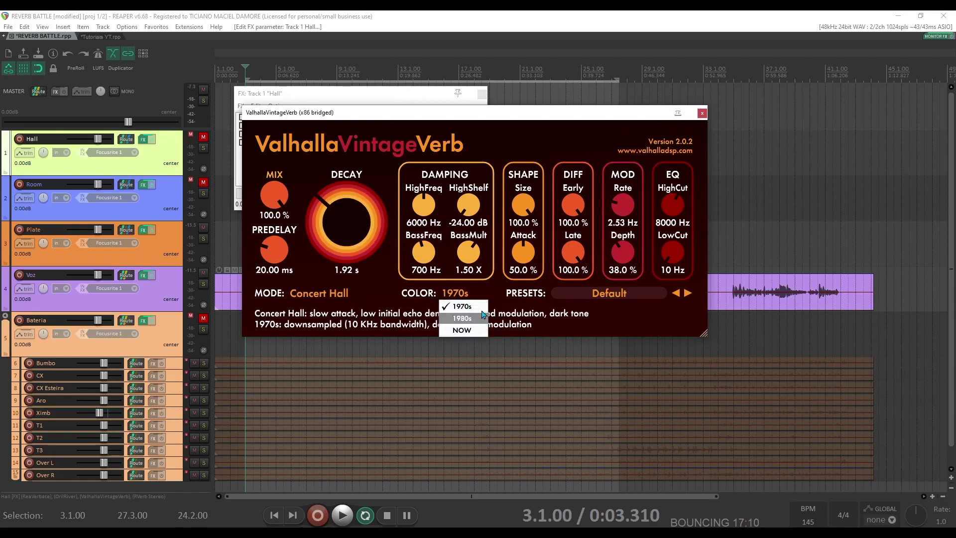
pyautogui.click(494, 285)
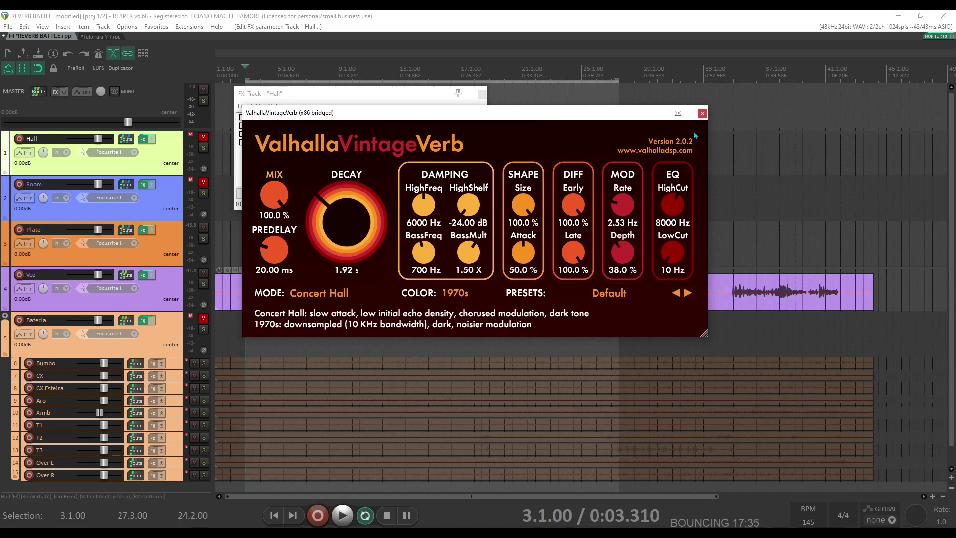
pyautogui.click(702, 114)
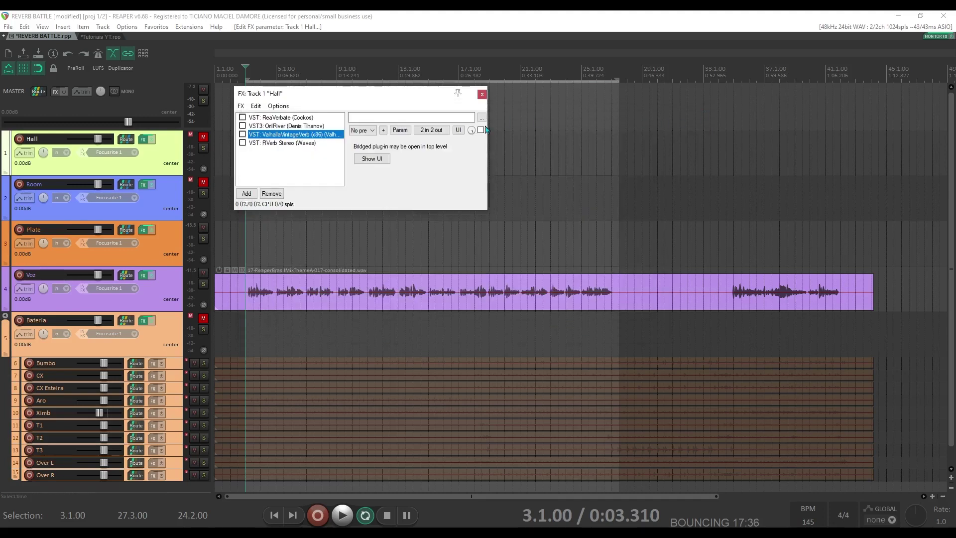
# - Show RVerb Stereo in the Hall chain and look through its reverb types, factory presets such as Plates, and reverb EQ
pyautogui.click(298, 144)
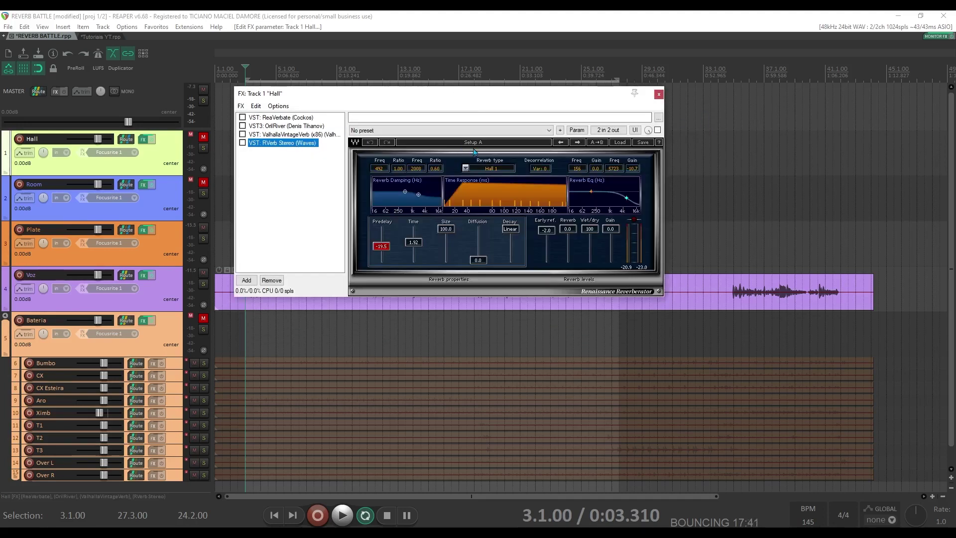
pyautogui.click(465, 169)
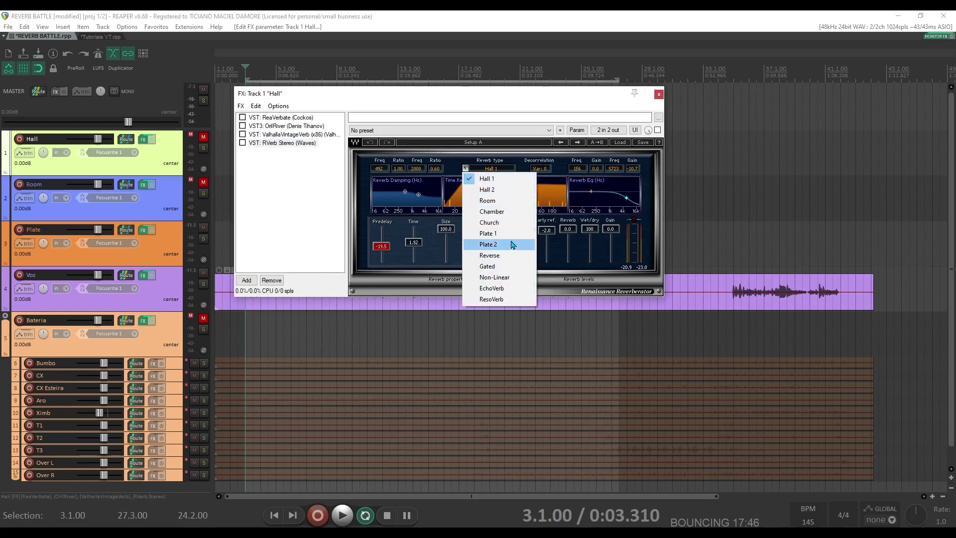
pyautogui.click(619, 145)
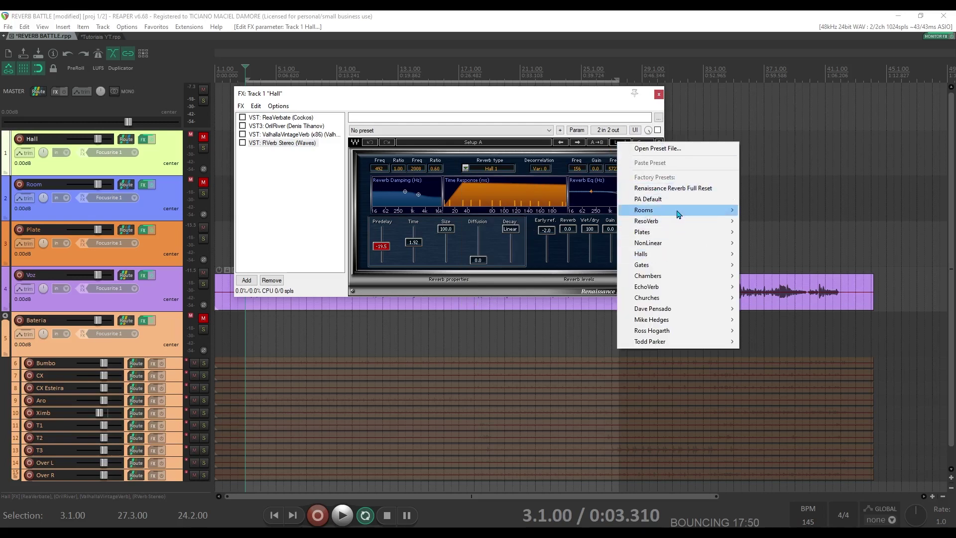
pyautogui.moveTo(675, 231)
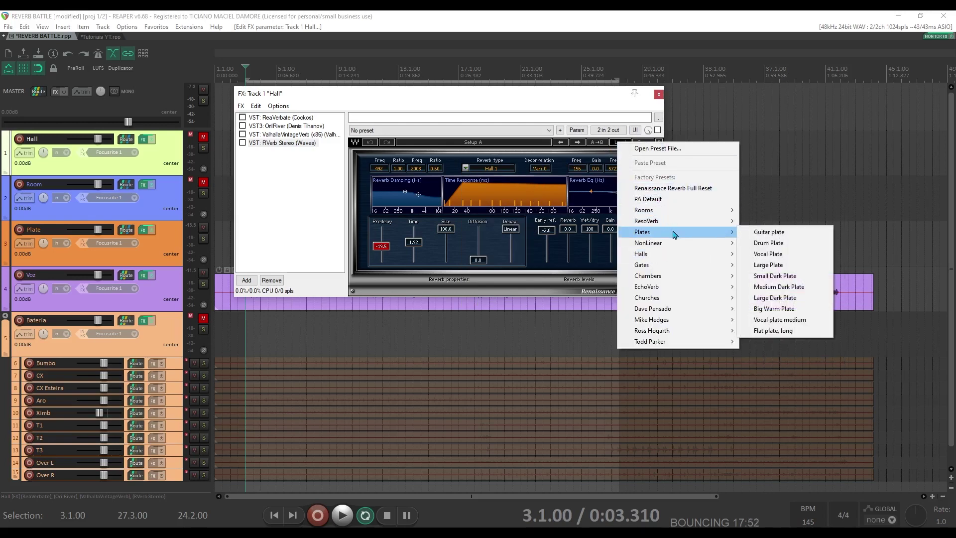
pyautogui.click(488, 95)
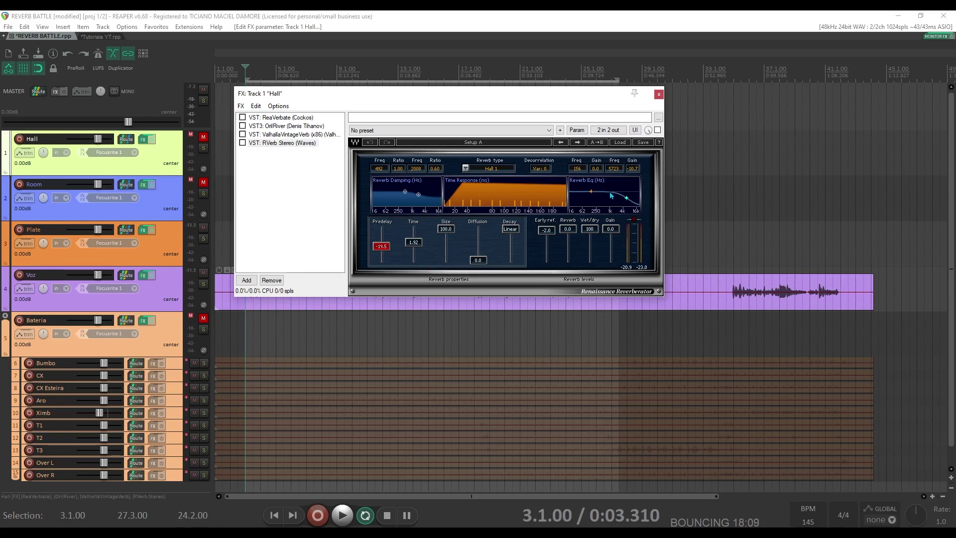
pyautogui.moveTo(627, 198)
pyautogui.mouseDown()
pyautogui.moveTo(619, 188)
pyautogui.moveTo(623, 202)
pyautogui.mouseUp()
# - Revisit the Hall reverbs to compare versatility, showing ValhallaVintageVerb, OrilRiver, RVerb Stereo and ReaVerbate in turn
pyautogui.doubleClick(313, 136)
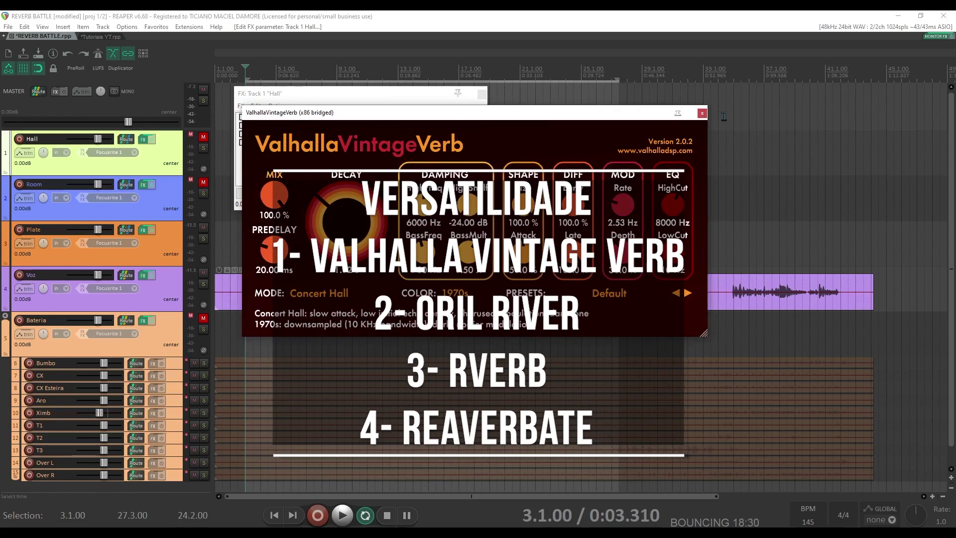
pyautogui.click(702, 113)
pyautogui.click(282, 127)
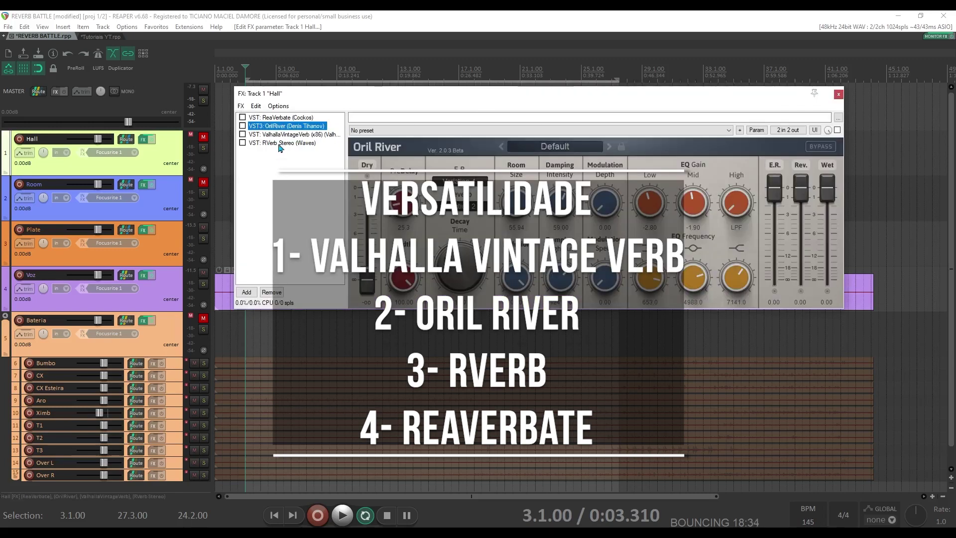
pyautogui.click(282, 143)
pyautogui.click(281, 119)
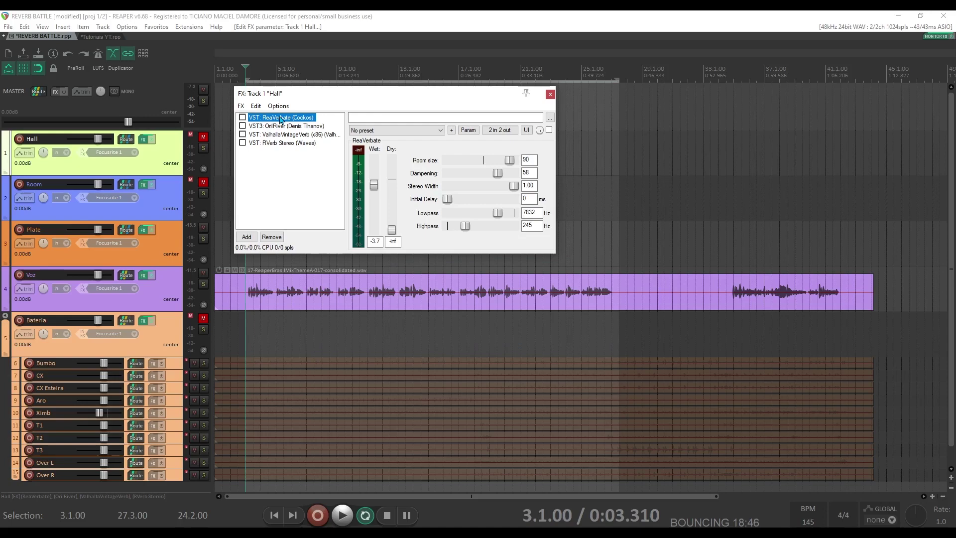
# - Show OrilRiver, ValhallaVintageVerb, RVerb Stereo and ReaVerbate once more for the overall ranking, and close the Hall track's FX chain
pyautogui.click(280, 126)
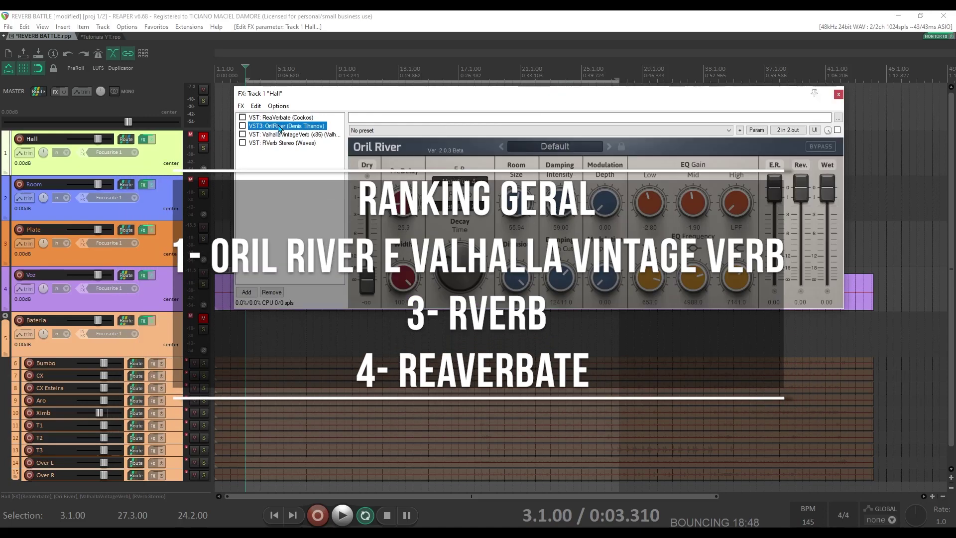
pyautogui.click(280, 134)
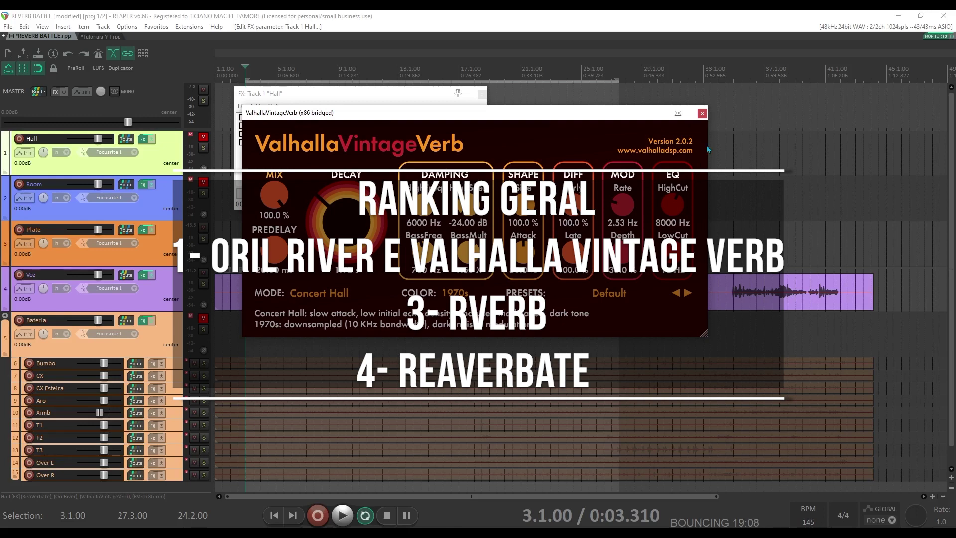
pyautogui.click(702, 113)
pyautogui.click(278, 144)
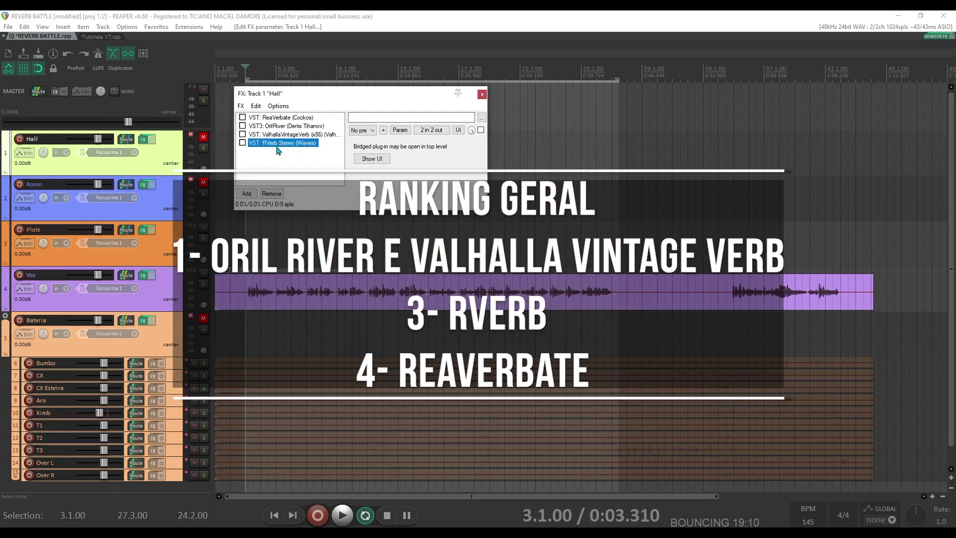
pyautogui.click(291, 118)
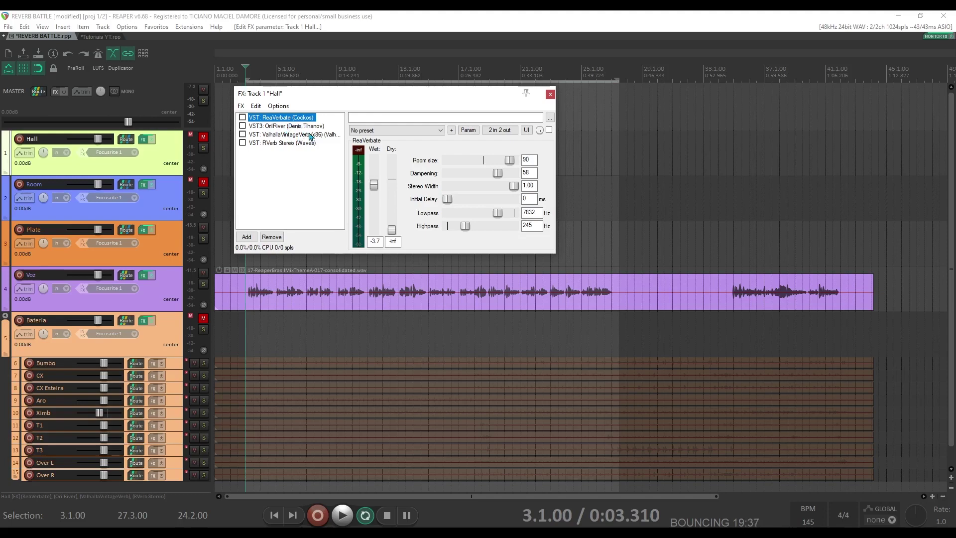
pyautogui.click(550, 94)
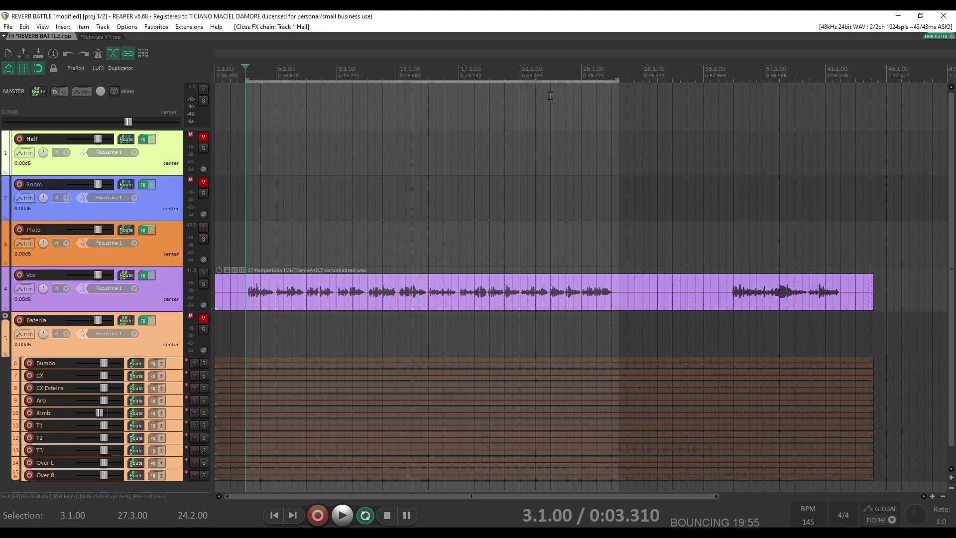